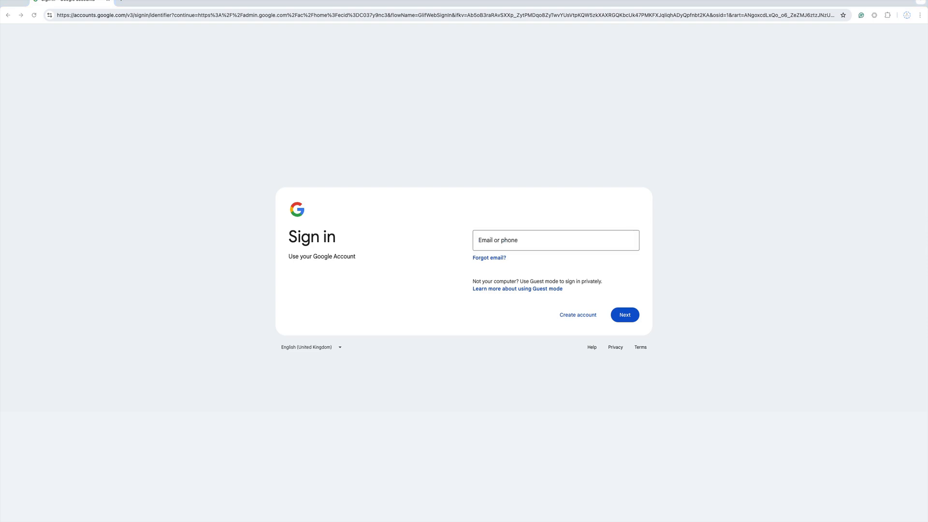
# Step: Sign in to the Google Admin console with the account email and accept the terms of service
pyautogui.click(530, 243)
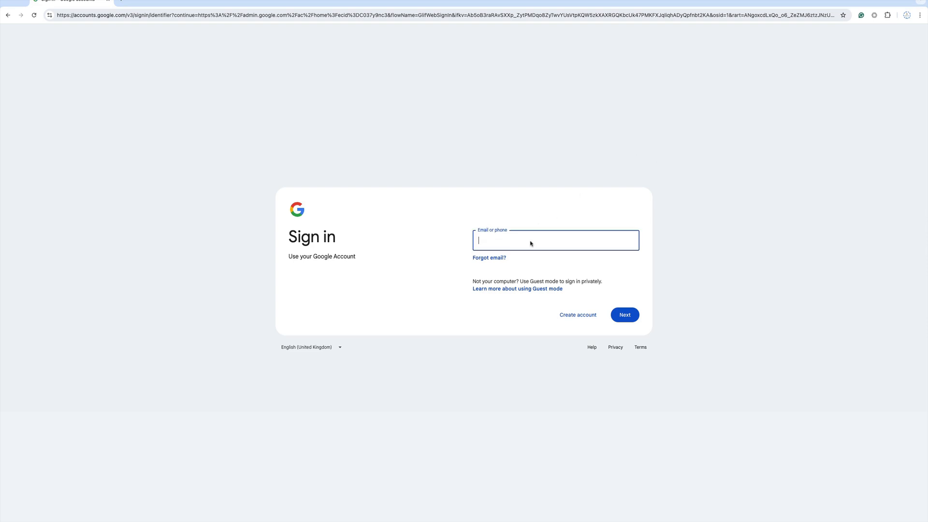
pyautogui.write('Screenshot 2024-08-12 at 2.55.56 PM')
pyautogui.press('Return')
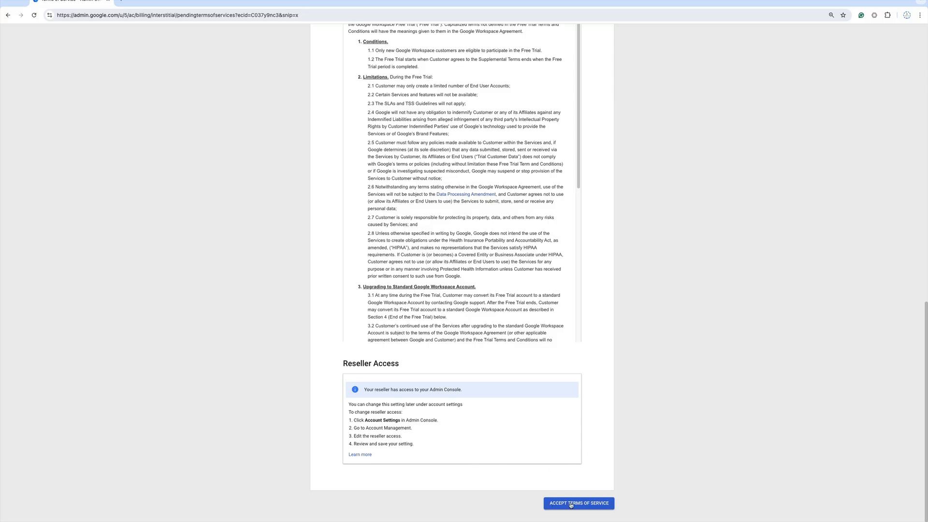
pyautogui.click(569, 503)
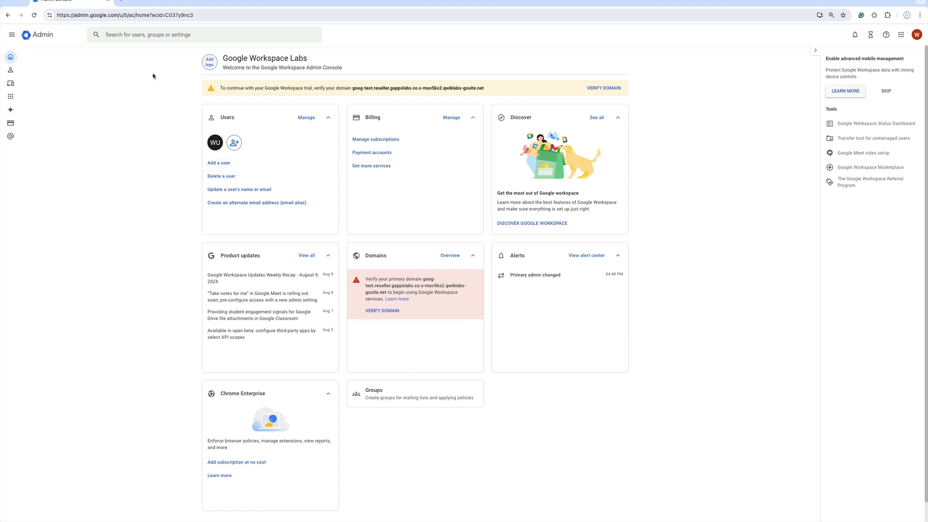
# Step: Examine the subsections under Devices, Apps, Billing, Account and Generative AI in the Admin console navigation
pyautogui.click(88, 18)
pyautogui.click(11, 35)
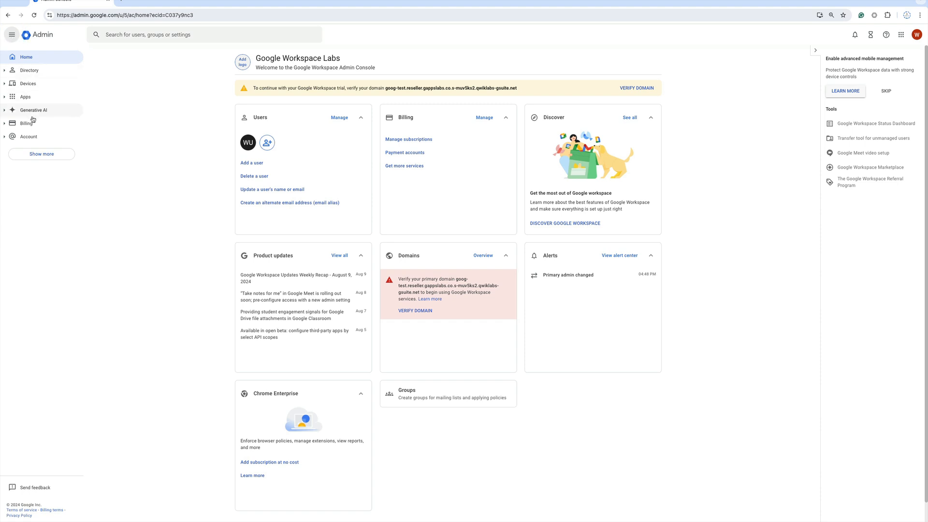
pyautogui.click(6, 86)
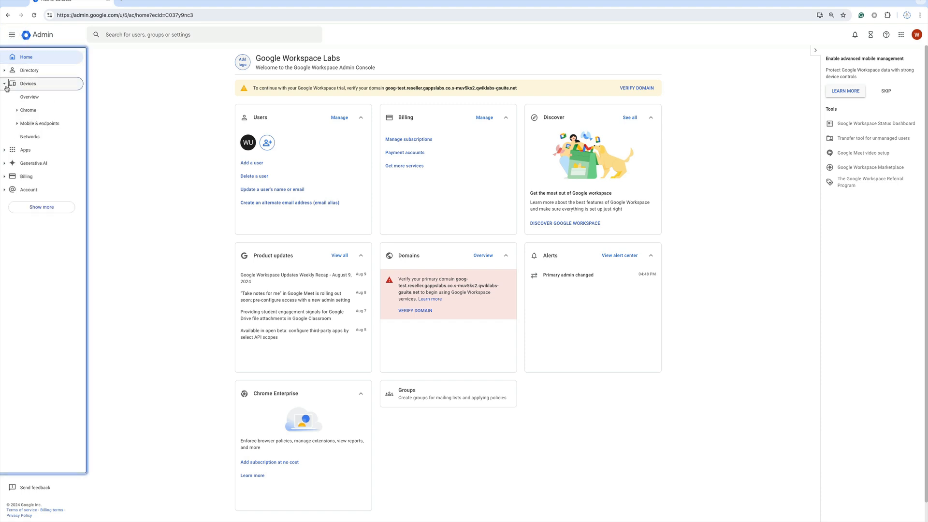
pyautogui.click(6, 150)
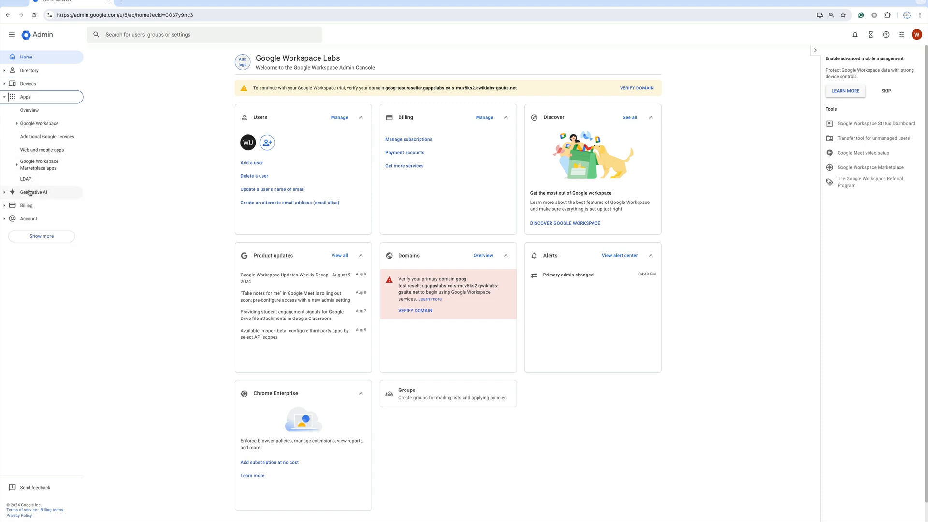
pyautogui.click(6, 206)
pyautogui.click(5, 178)
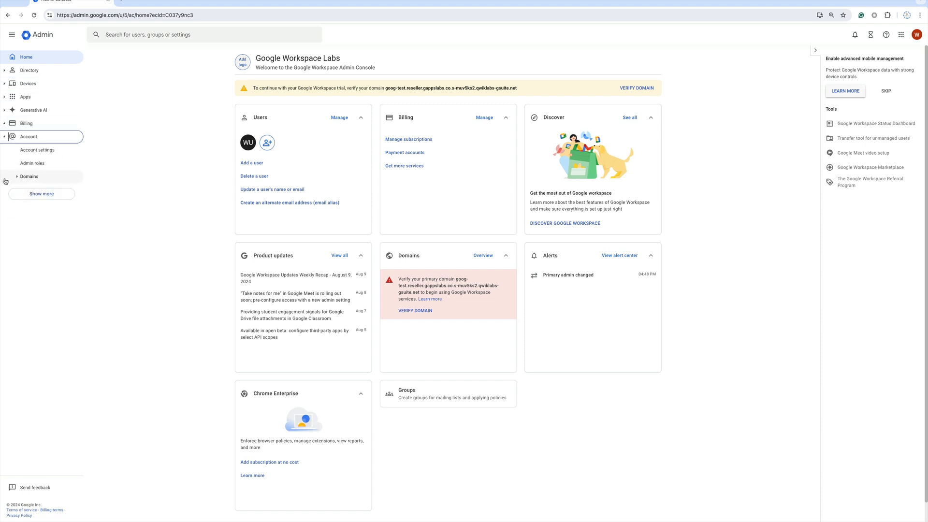
pyautogui.click(24, 111)
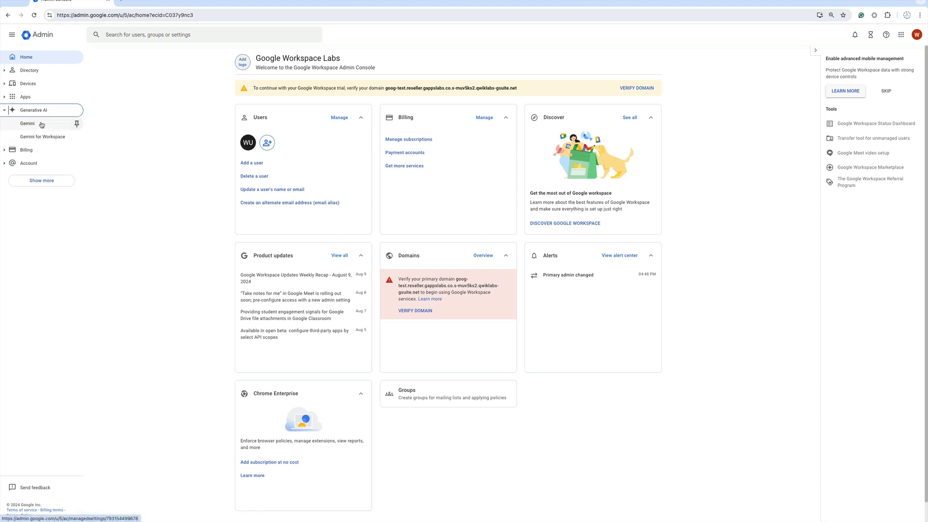
pyautogui.click(5, 99)
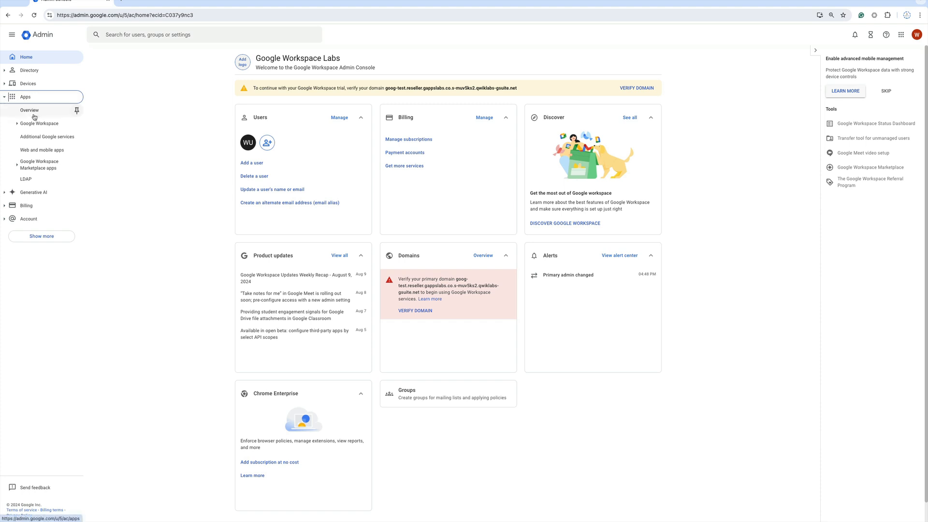
pyautogui.click(22, 128)
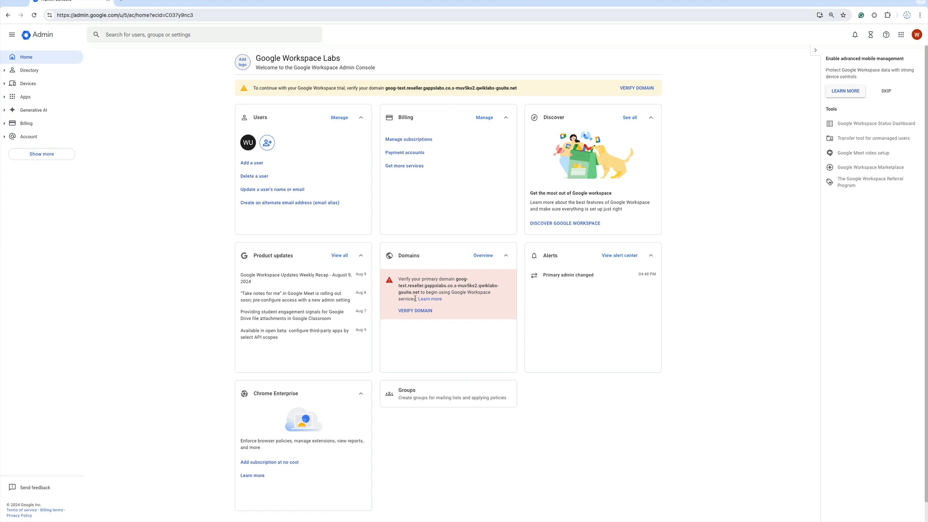
# Step: Start verifying the primary domain from the Domains card and go through the welcome tour to its end
pyautogui.moveTo(399, 279); pyautogui.dragTo(465, 308)
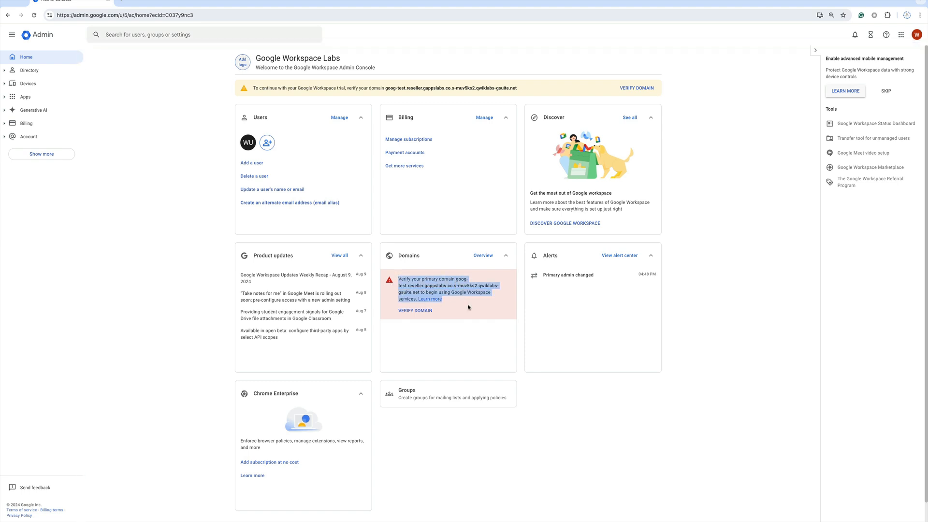
pyautogui.click(411, 316)
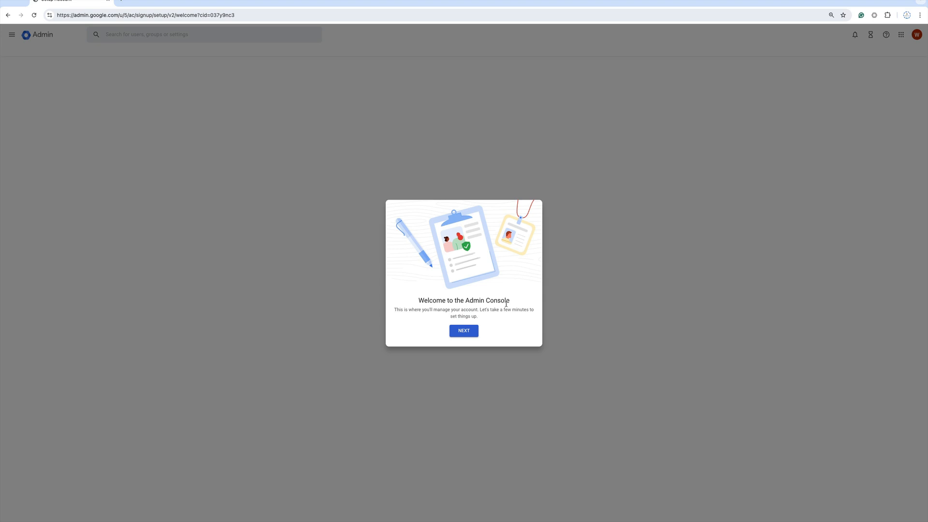
pyautogui.click(462, 333)
pyautogui.click(462, 333)
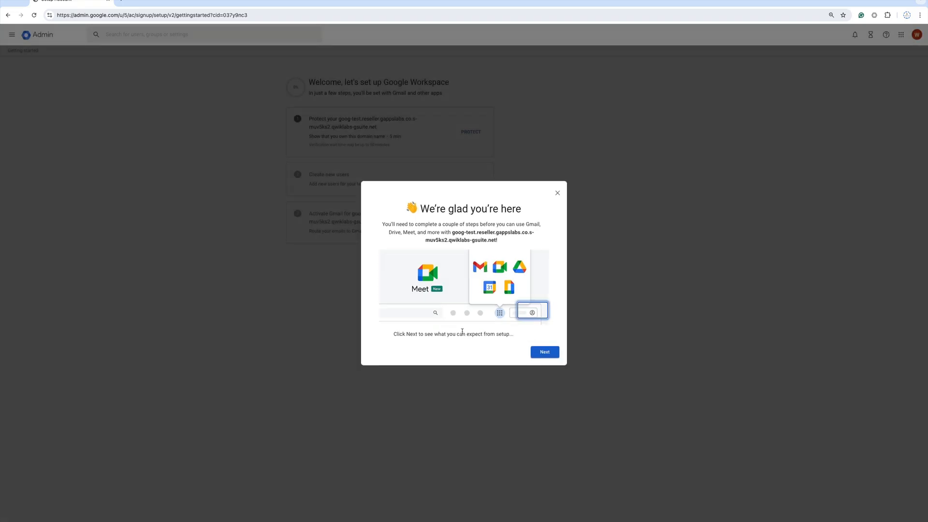
pyautogui.click(540, 354)
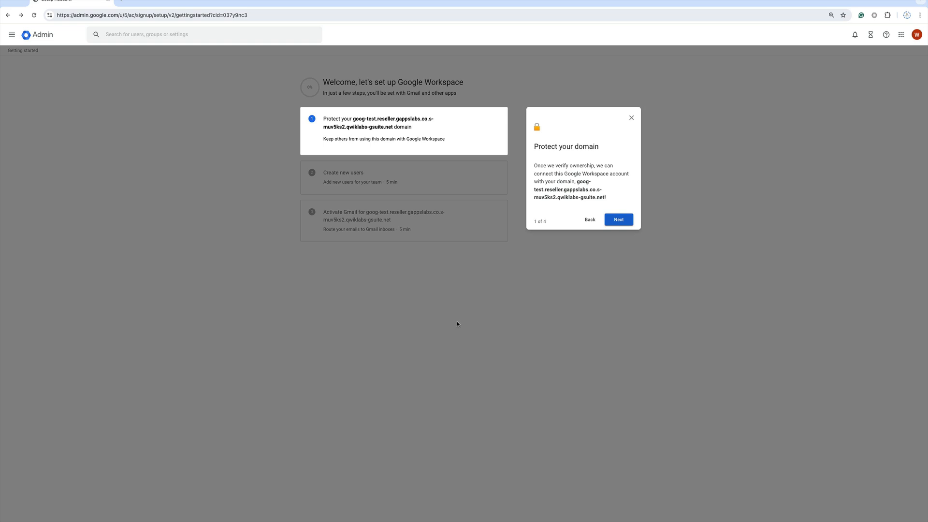
pyautogui.click(621, 223)
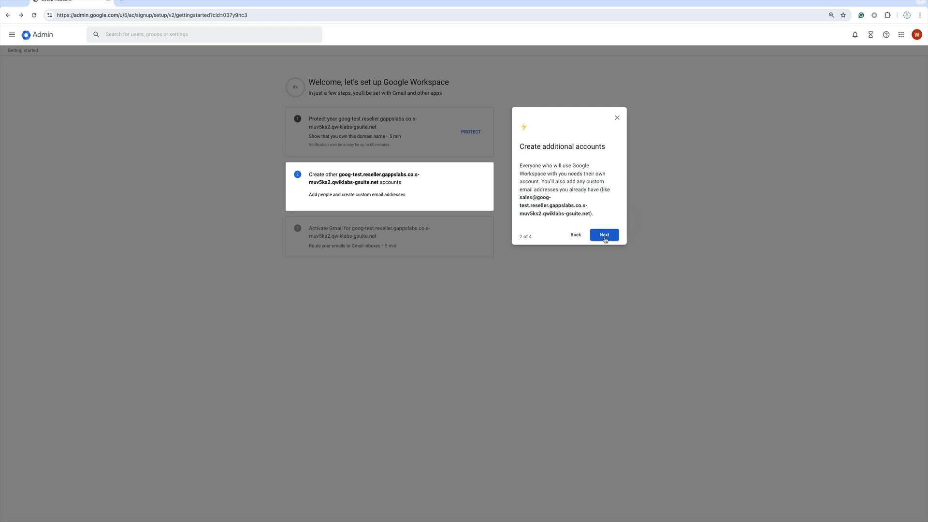
pyautogui.click(605, 235)
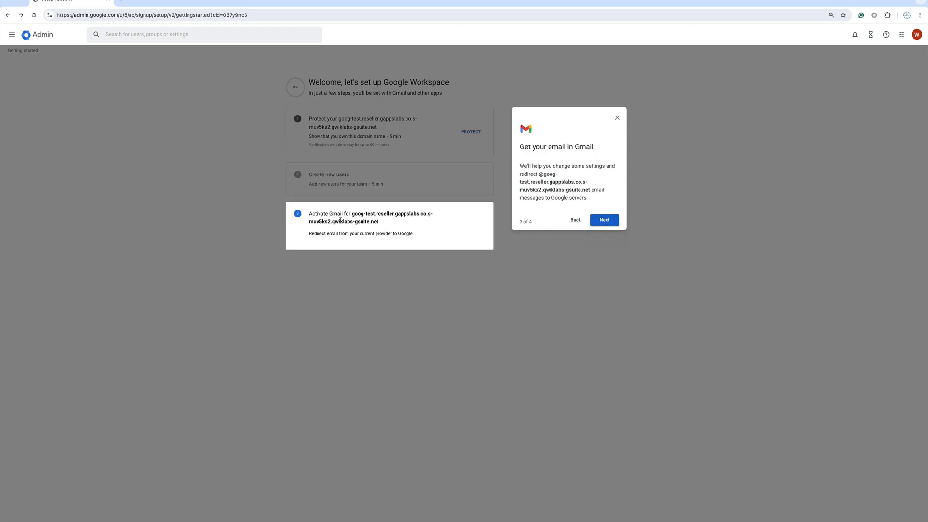
pyautogui.click(607, 224)
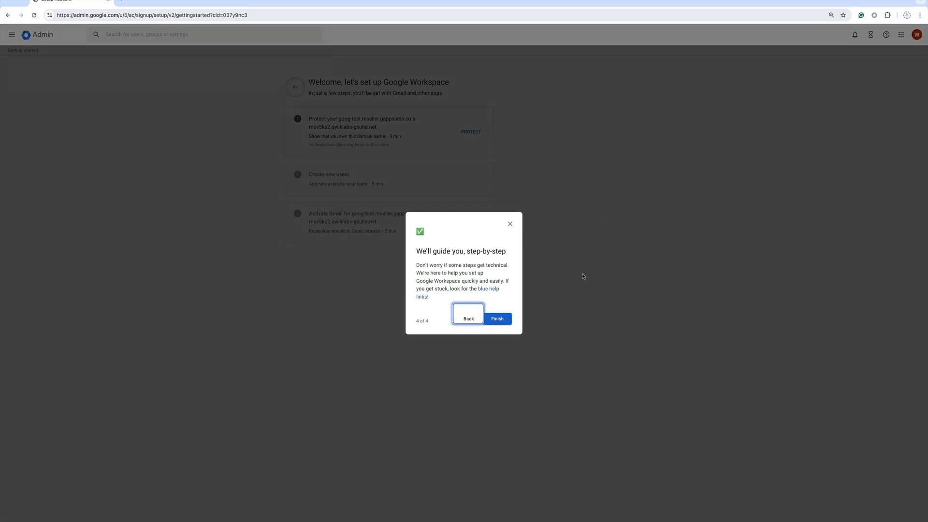
pyautogui.click(498, 320)
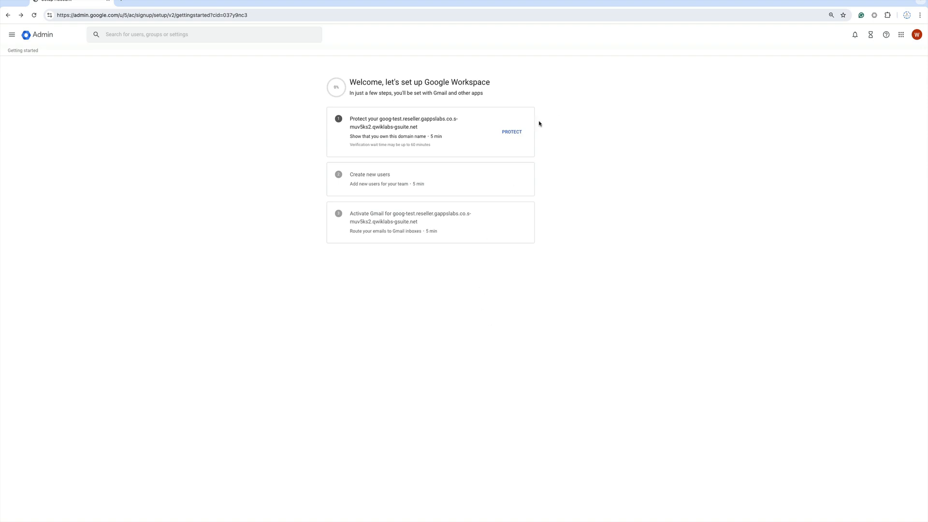
# Step: Protect the primary domain in the Google Workspace setup, confirming readiness to verify its ownership
pyautogui.click(512, 132)
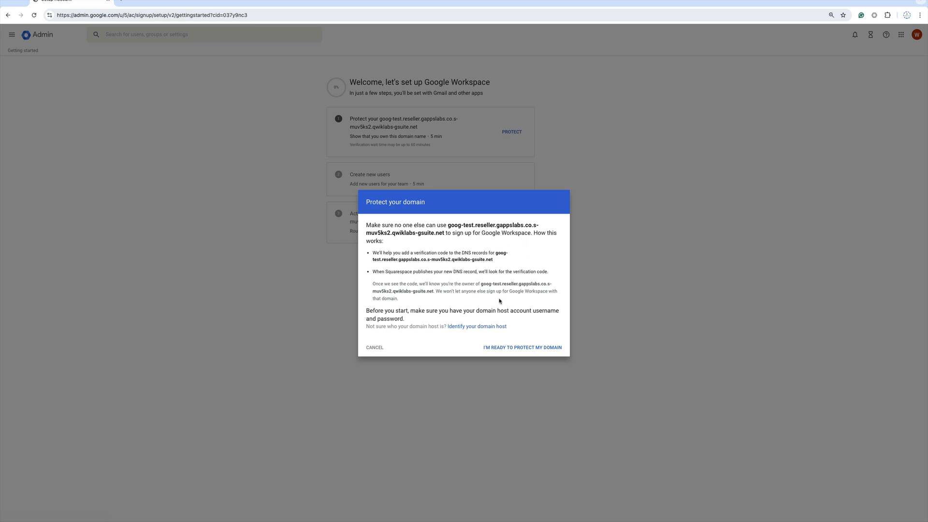
pyautogui.click(508, 349)
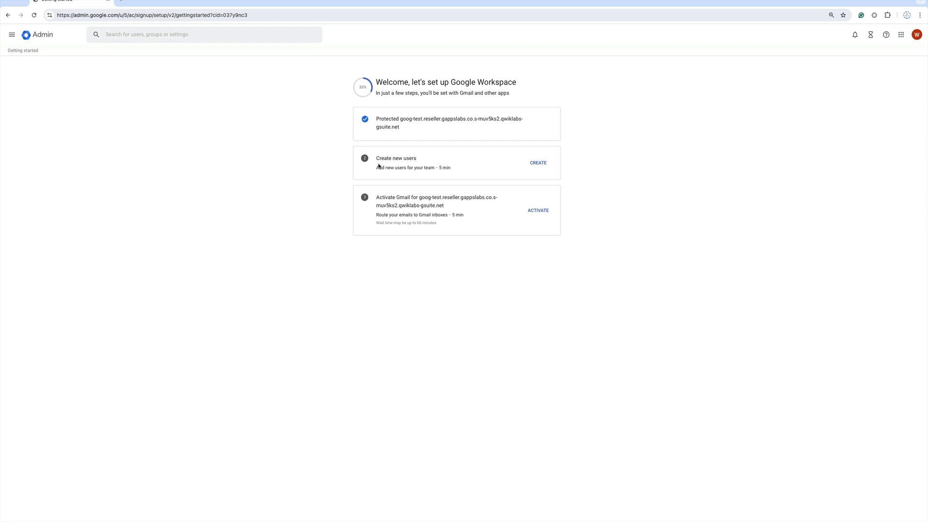
# Step: Create a new user with first name "test" and last name "user", and finish without copying the password
pyautogui.click(539, 164)
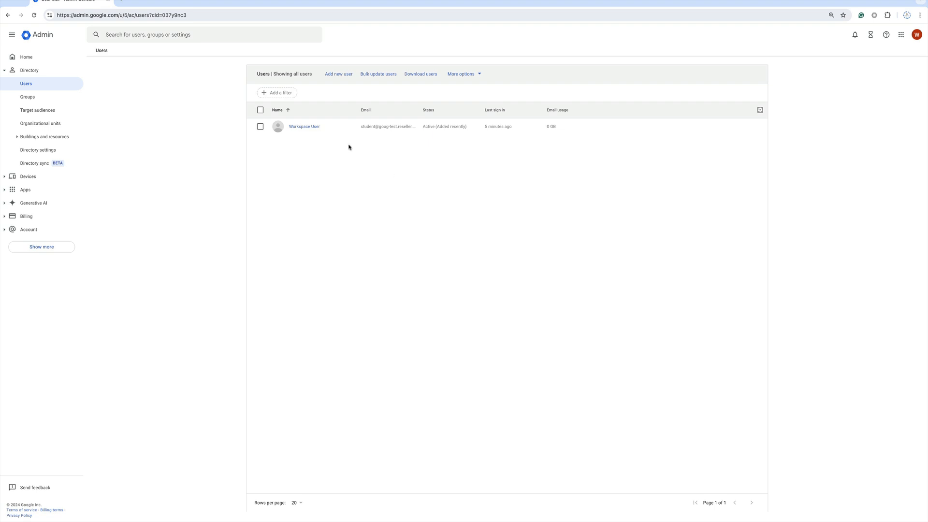
pyautogui.click(338, 74)
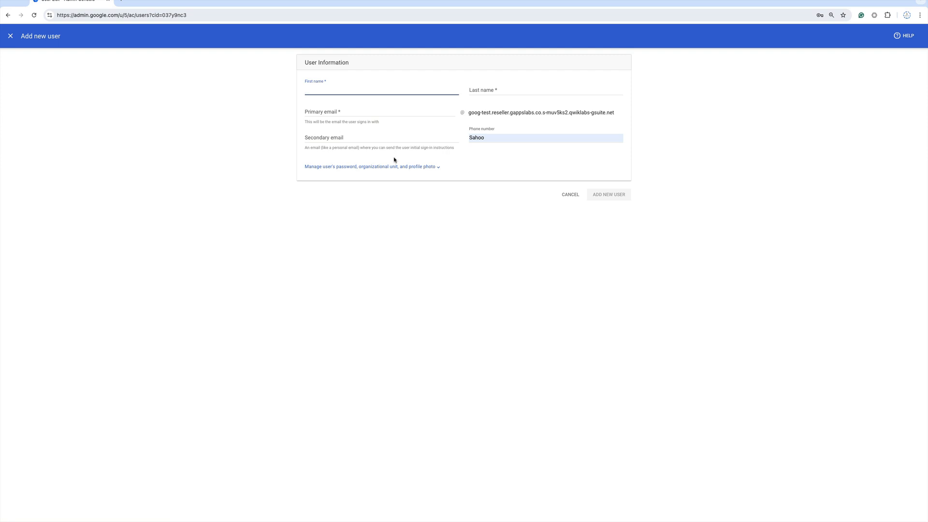
pyautogui.write('est')
pyautogui.click(508, 93)
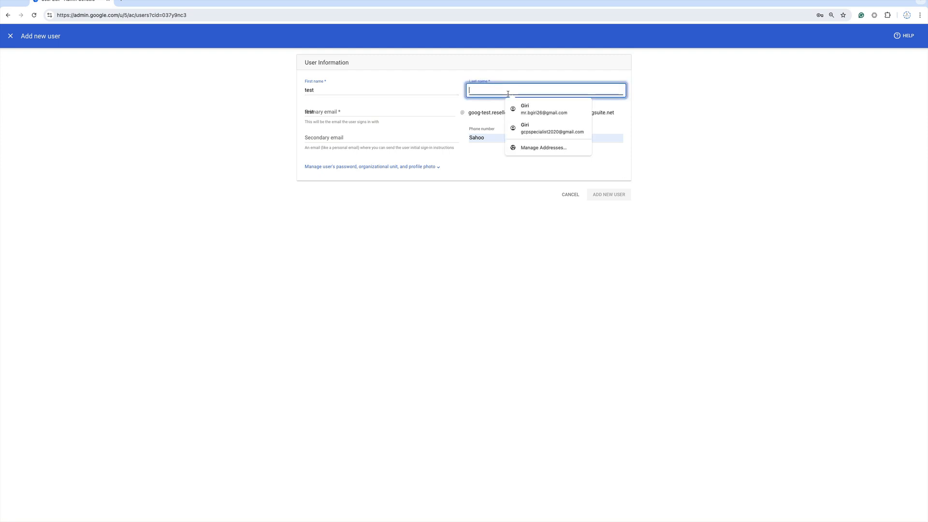
pyautogui.write('user')
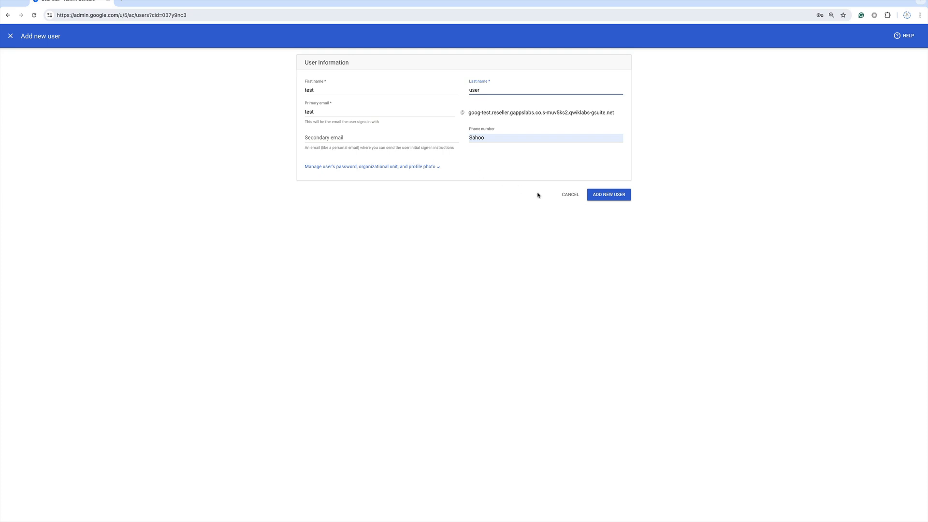
pyautogui.click(610, 199)
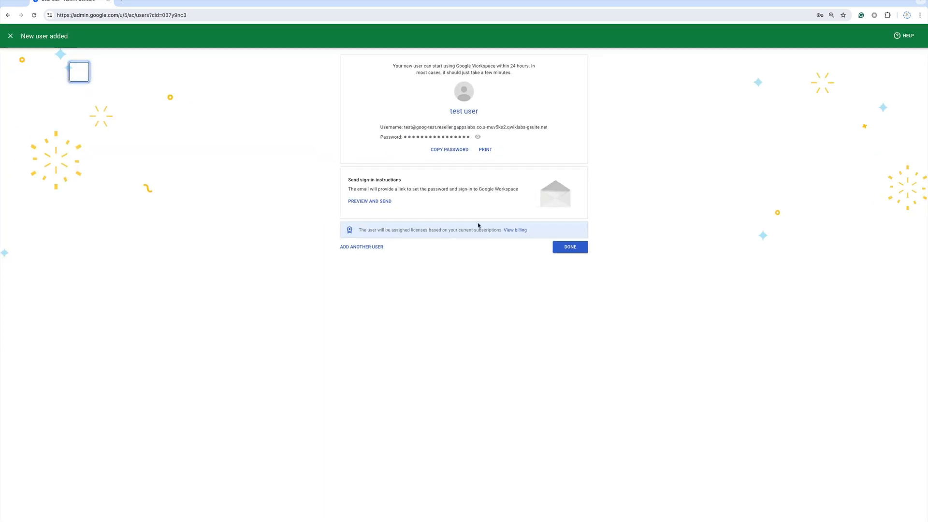
pyautogui.click(569, 247)
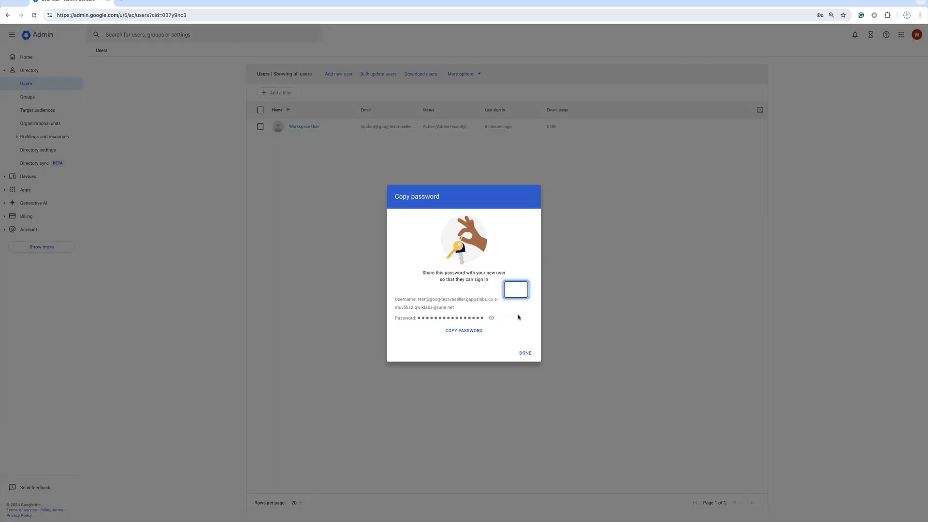
pyautogui.click(526, 354)
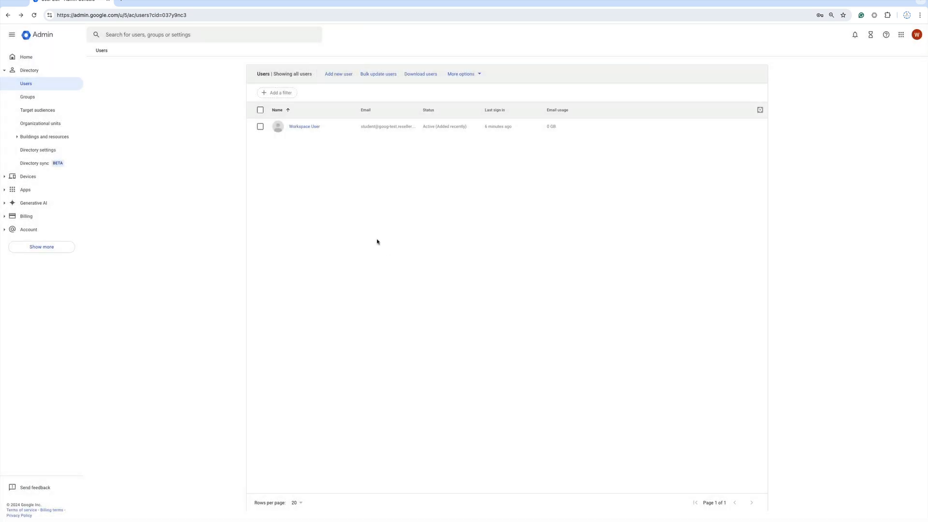
# Step: Reload the Users list by visiting Groups and returning, and check for the new user
pyautogui.click(36, 90)
pyautogui.moveTo(342, 137)
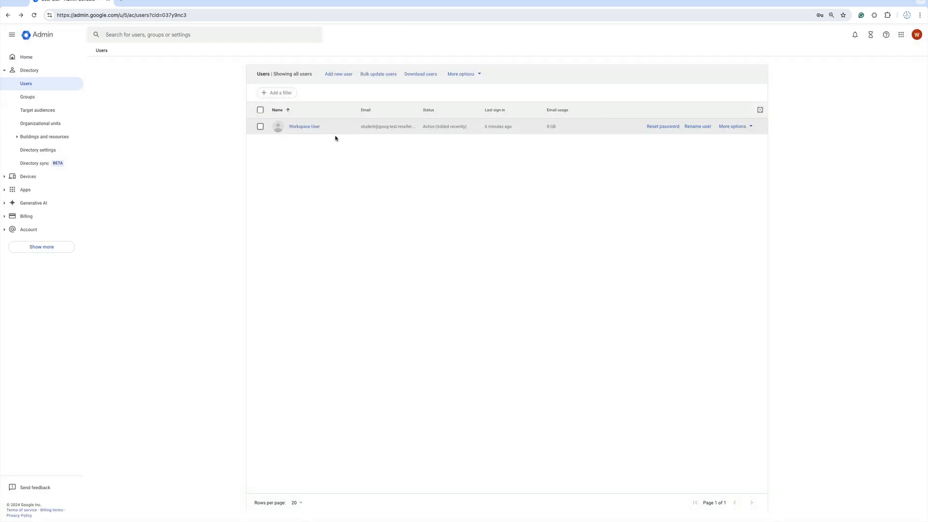
pyautogui.click(36, 99)
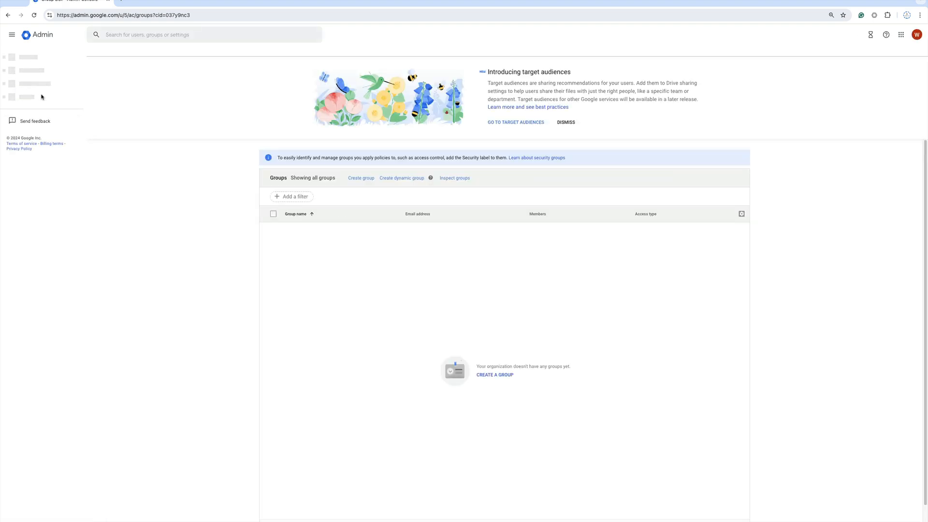
pyautogui.click(33, 85)
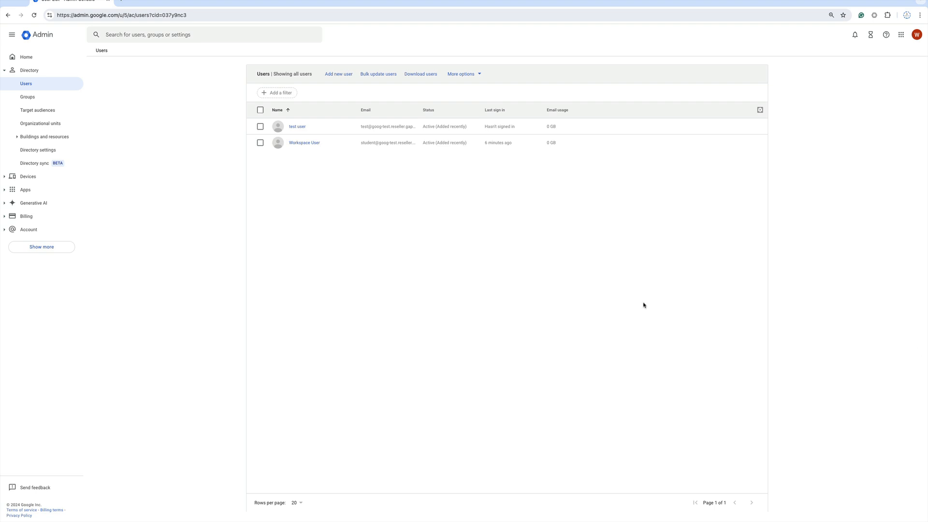
# Step: Return to the Admin console home page and expand the navigation to show all its sections
pyautogui.click(23, 62)
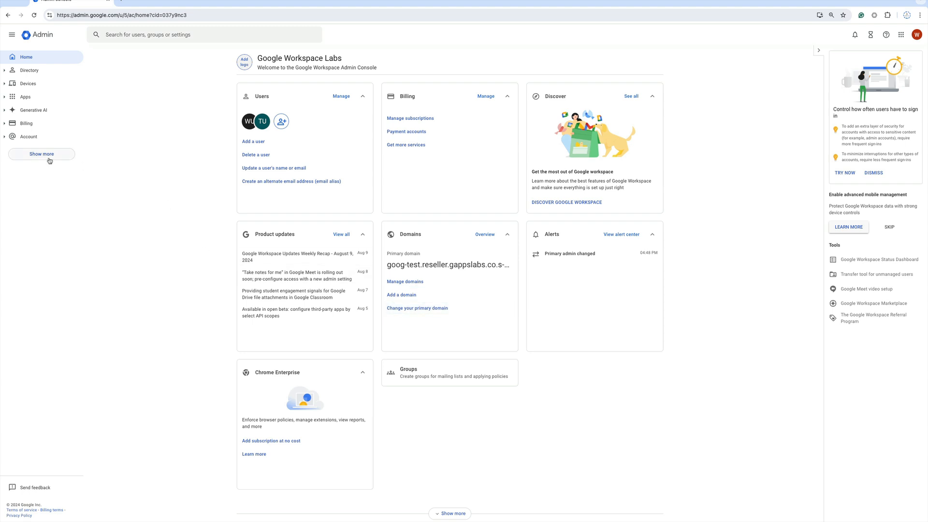
pyautogui.click(31, 154)
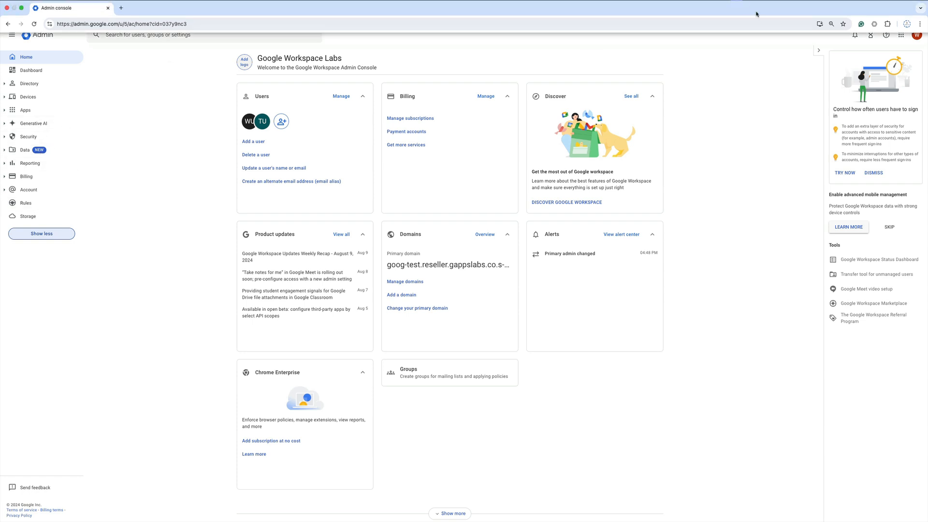
# Step: Launch demoPro and draw freehand annotation marks around the Security entry in the navigation
pyautogui.press('super+space')
pyautogui.write('d')
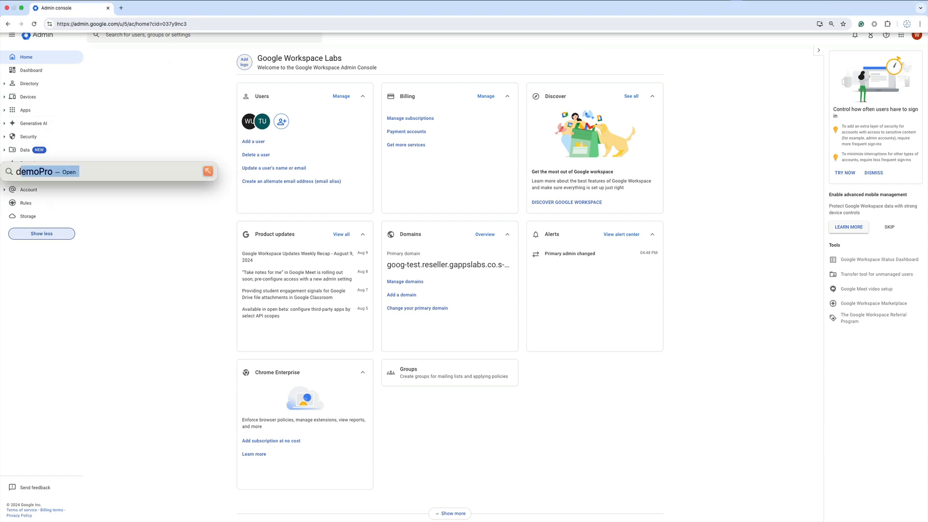
pyautogui.press('Return')
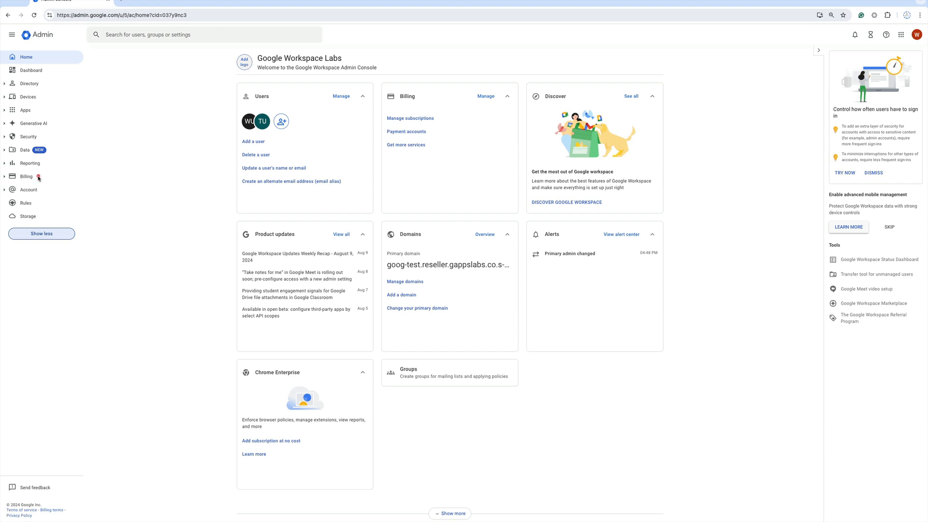
pyautogui.moveTo(46, 141); pyautogui.dragTo(5, 144)
pyautogui.moveTo(3, 130)
pyautogui.mouseDown()
pyautogui.moveTo(54, 135)
pyautogui.moveTo(39, 146)
pyautogui.moveTo(123, 110)
pyautogui.mouseUp()
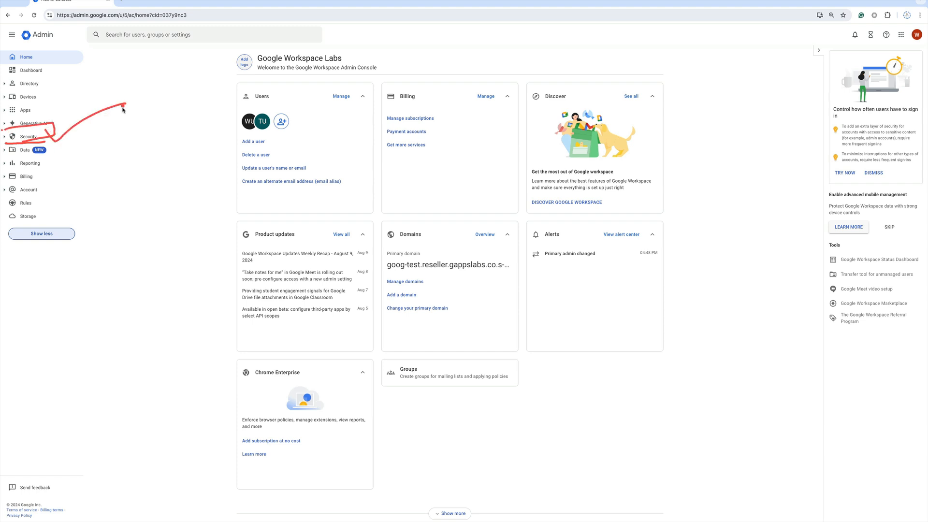
# Step: Expand the Security section, look through the Authentication and Access and data control entries, and mark Password management with freehand annotations
pyautogui.click(10, 141)
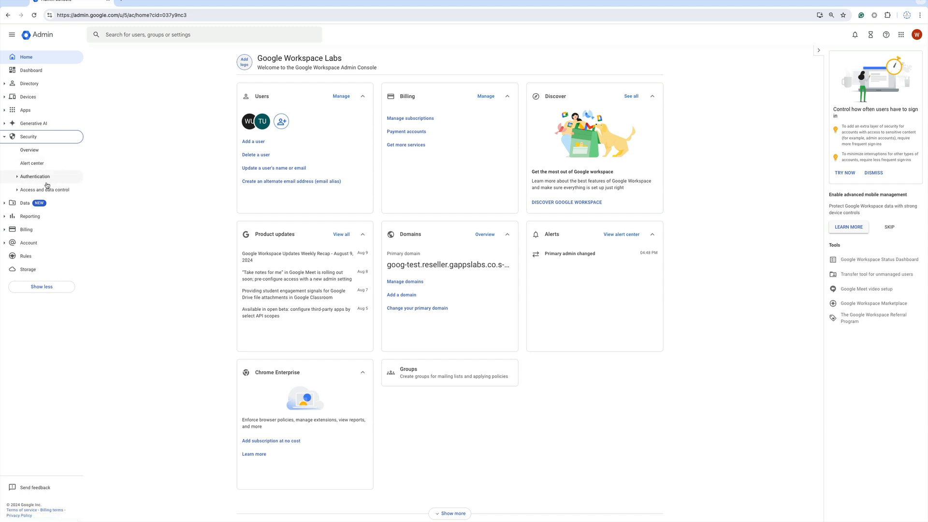
pyautogui.click(19, 192)
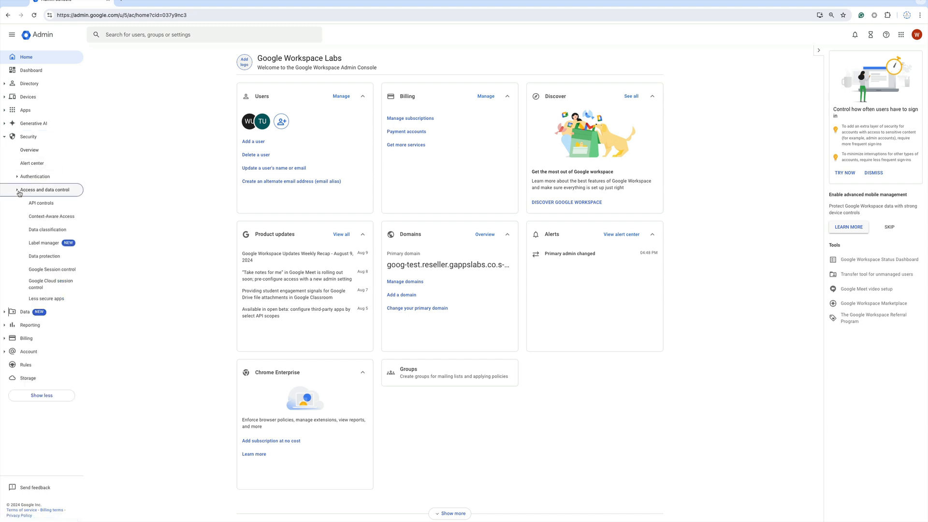
pyautogui.click(18, 178)
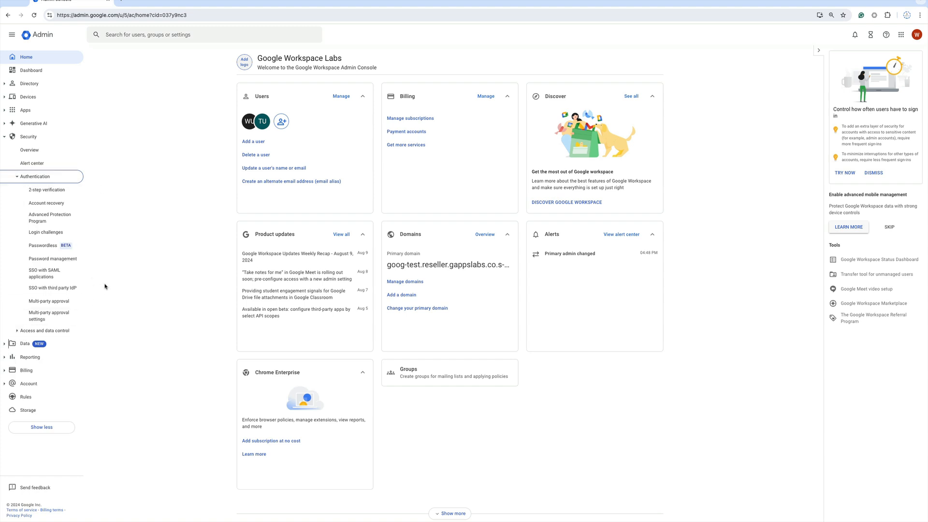
pyautogui.click(18, 333)
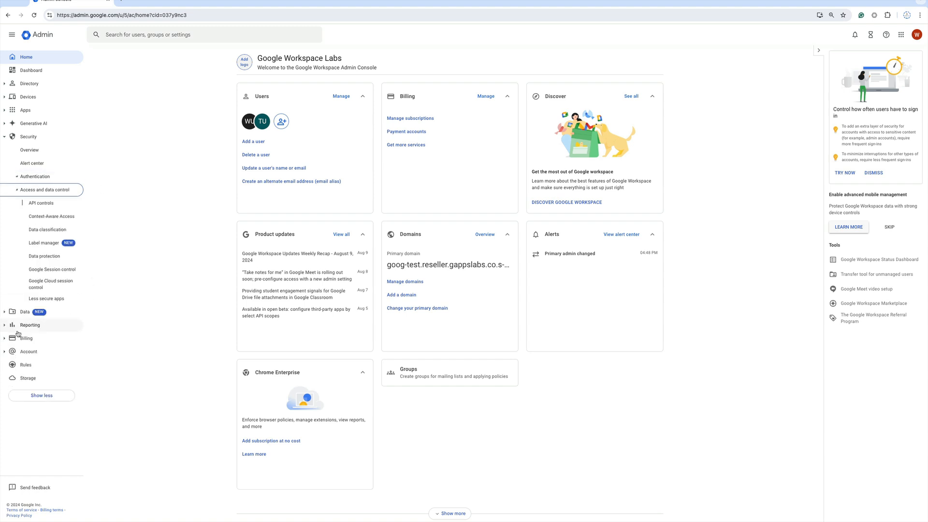
pyautogui.click(17, 178)
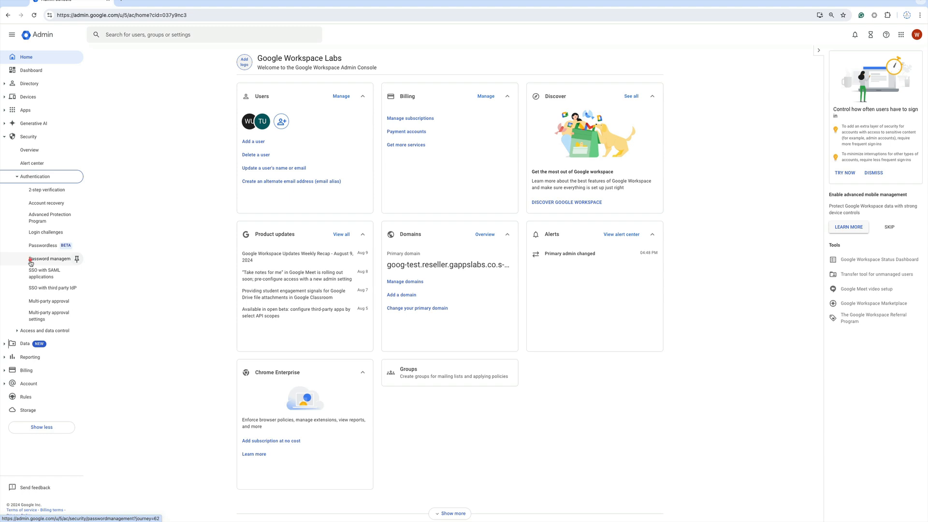
pyautogui.moveTo(22, 265)
pyautogui.mouseDown()
pyautogui.moveTo(101, 266)
pyautogui.moveTo(129, 233)
pyautogui.mouseUp()
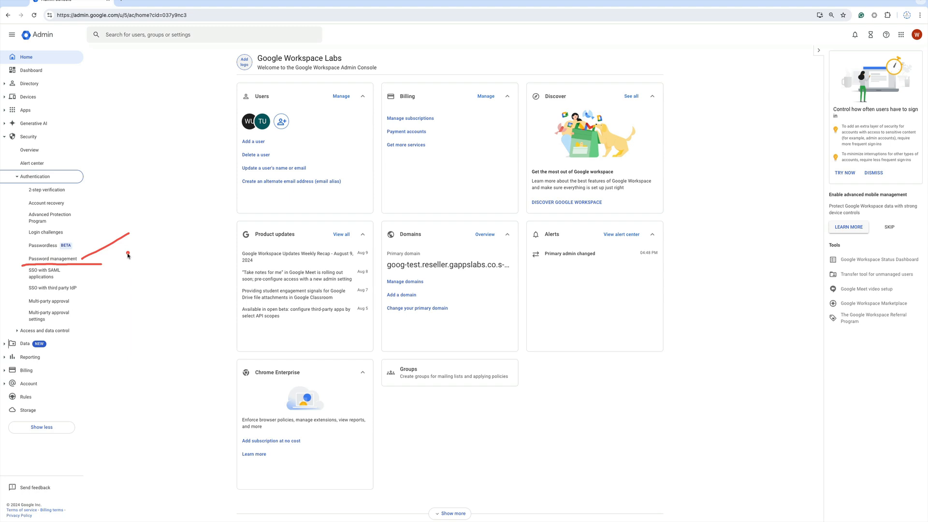
# Step: In Password management, enforce the password policy at next sign-in, allow password reuse, set expiration to 365 days, and save
pyautogui.click(65, 260)
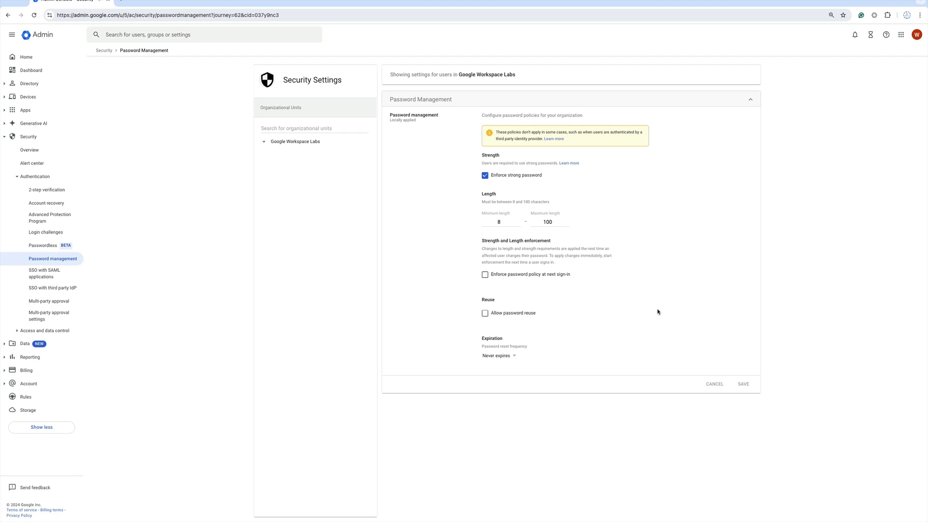
pyautogui.click(485, 275)
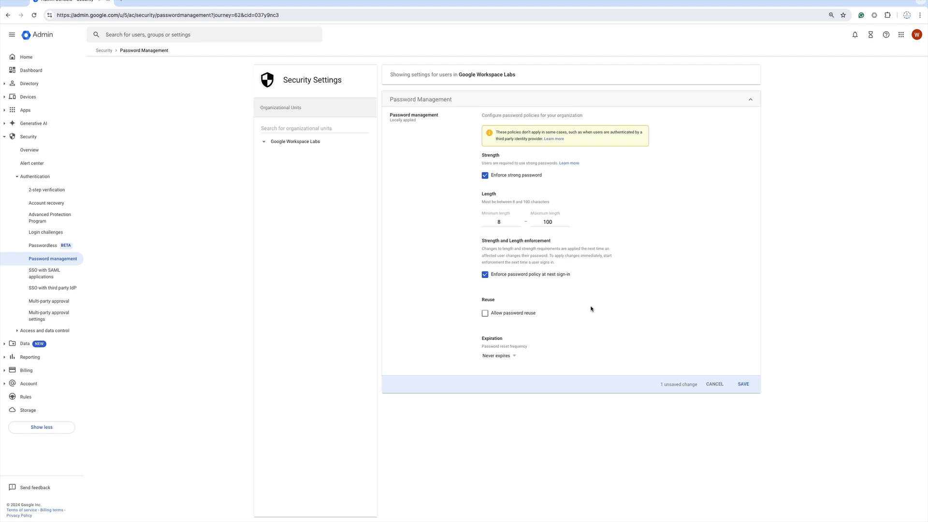
pyautogui.click(485, 315)
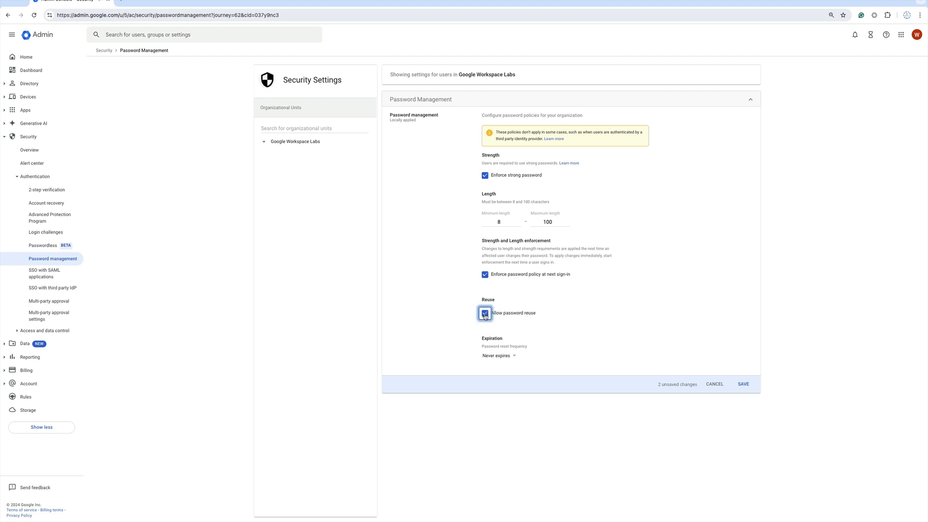
pyautogui.click(511, 358)
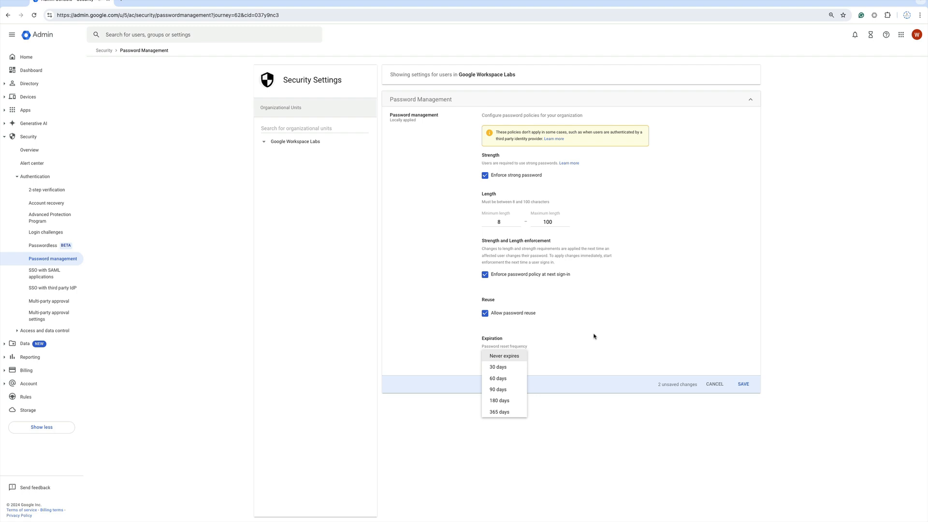
pyautogui.click(501, 413)
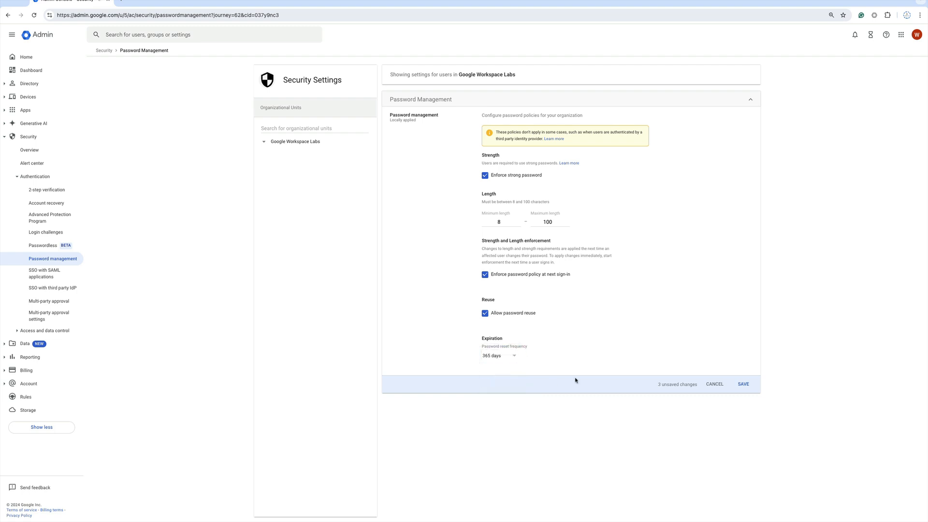
pyautogui.click(743, 385)
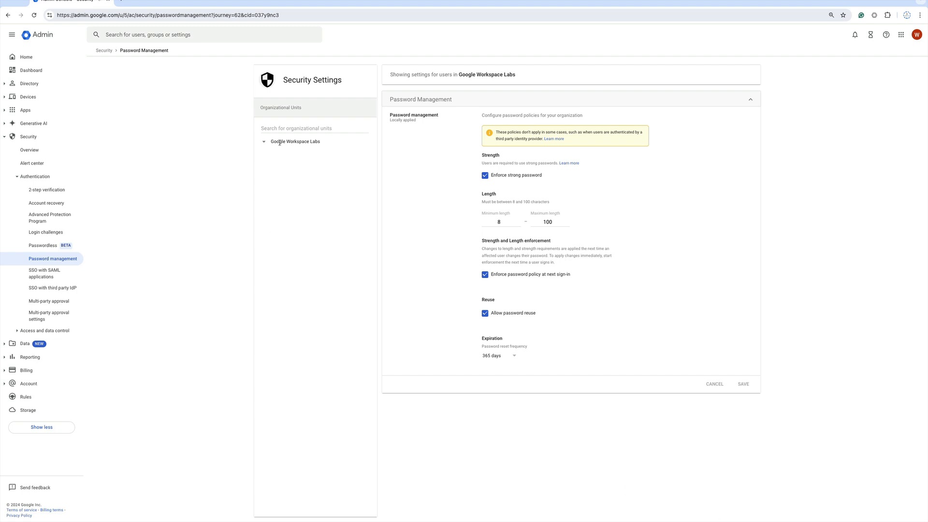
# Step: In the Account recovery settings under Security, allow users and non-super admins to recover their account, and save
pyautogui.click(5, 387)
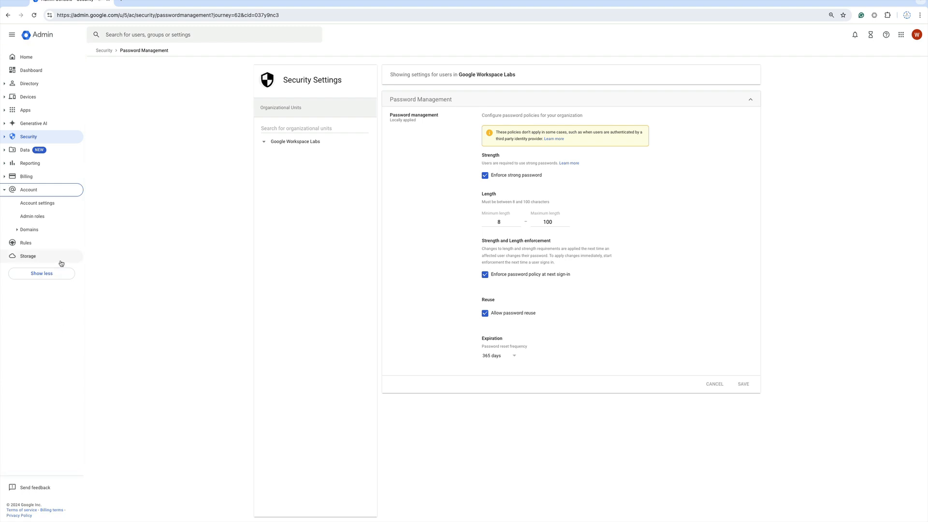
pyautogui.click(4, 138)
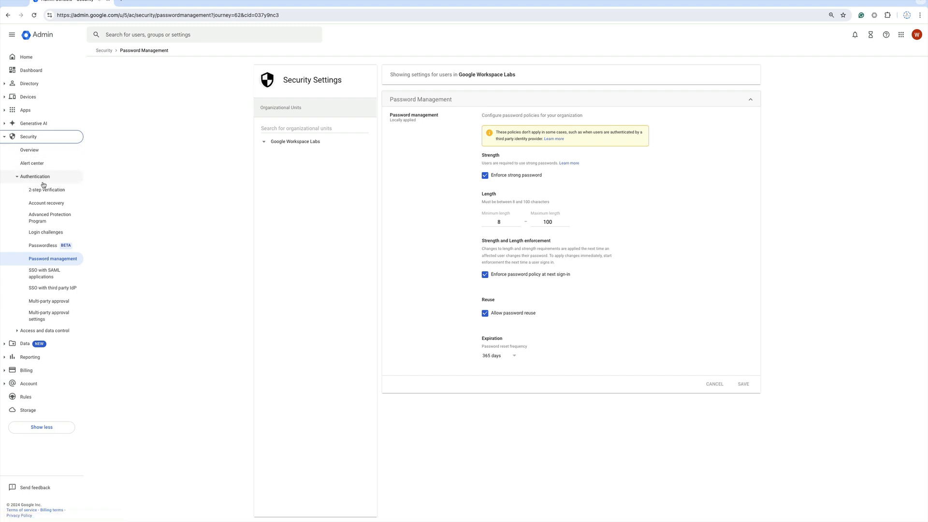
pyautogui.click(37, 207)
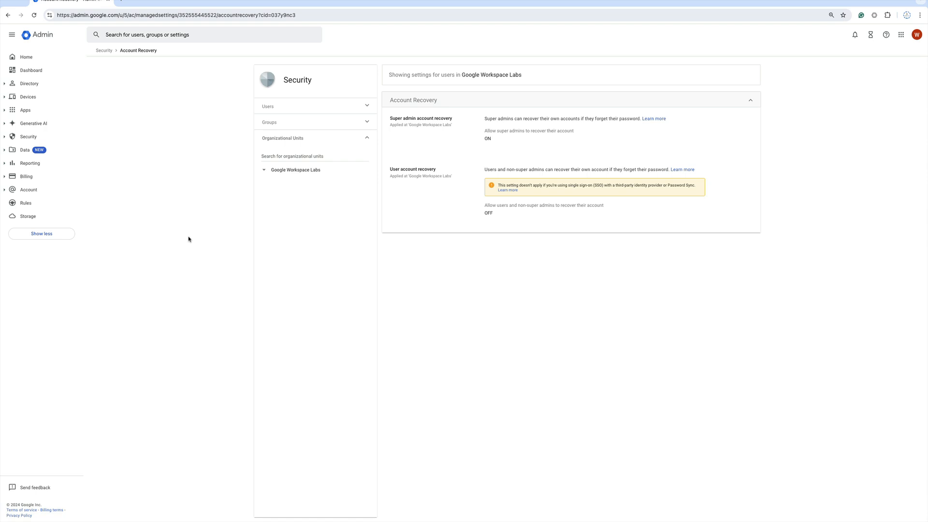
pyautogui.click(410, 176)
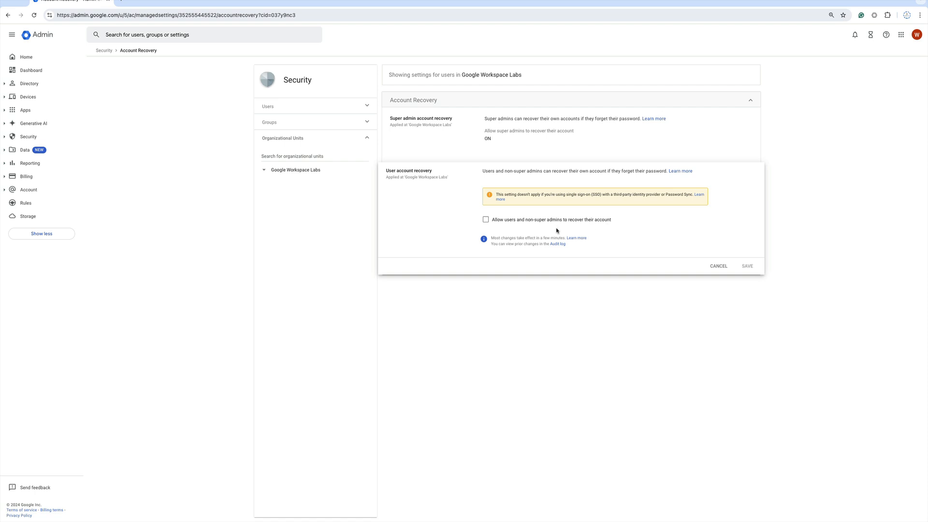
pyautogui.click(486, 220)
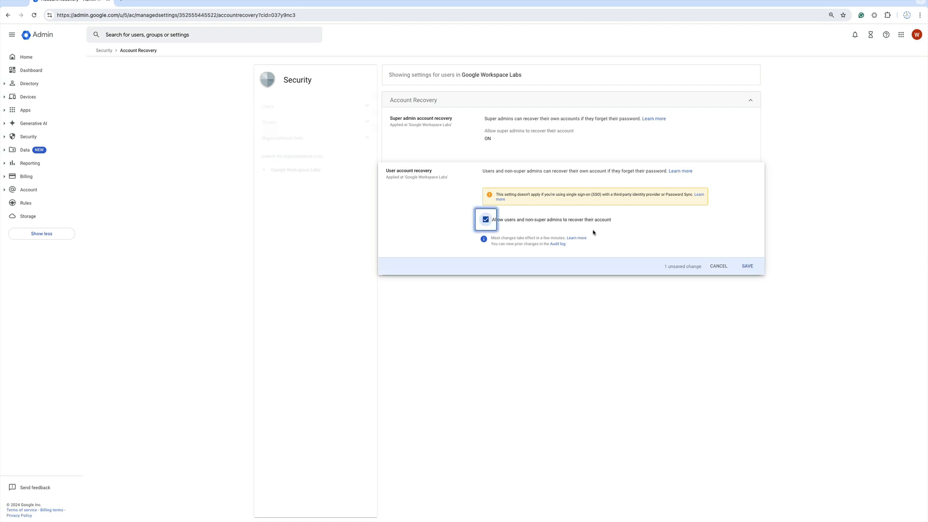
pyautogui.click(746, 268)
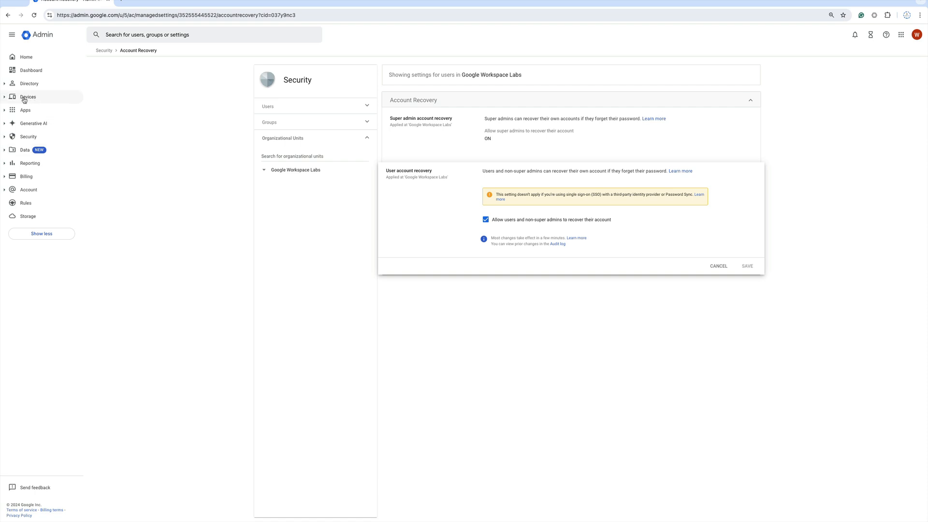
# Step: Start adding a new user from the directory's Users list and enter the person's first and last name
pyautogui.click(6, 88)
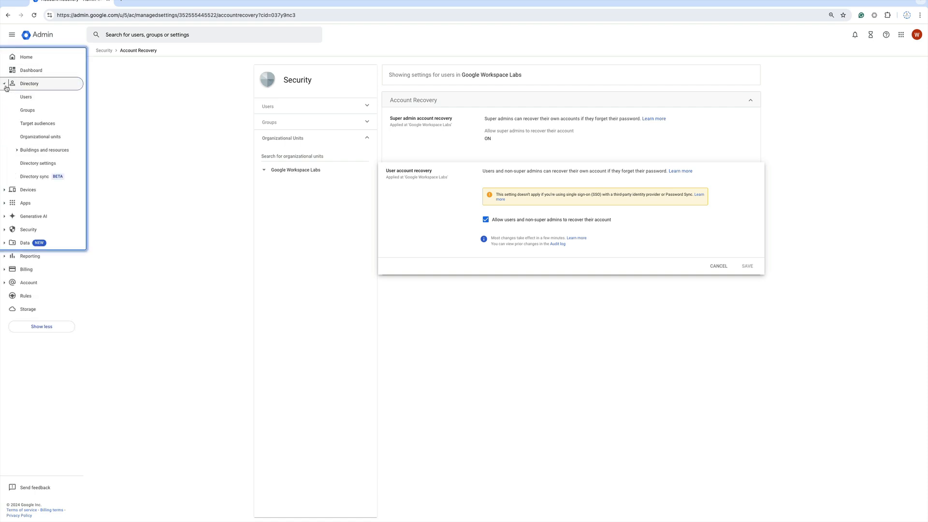
pyautogui.click(26, 99)
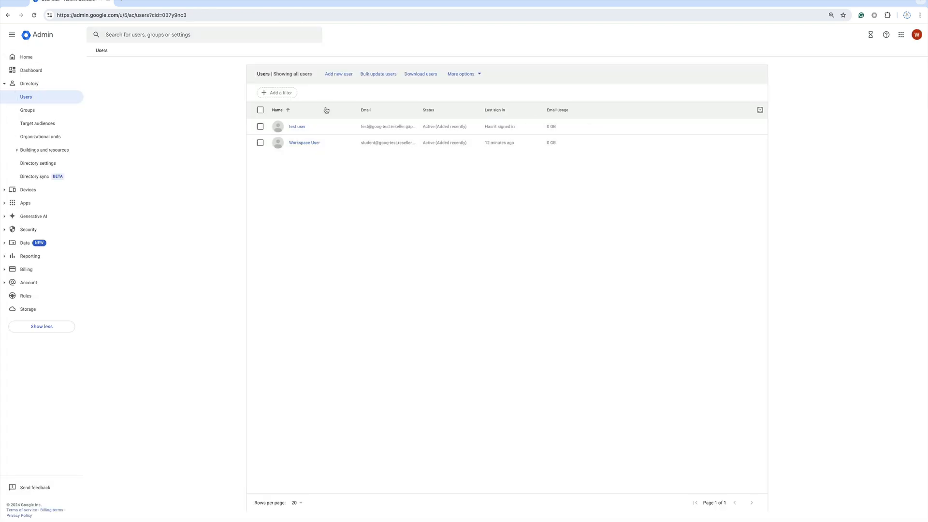
pyautogui.click(338, 74)
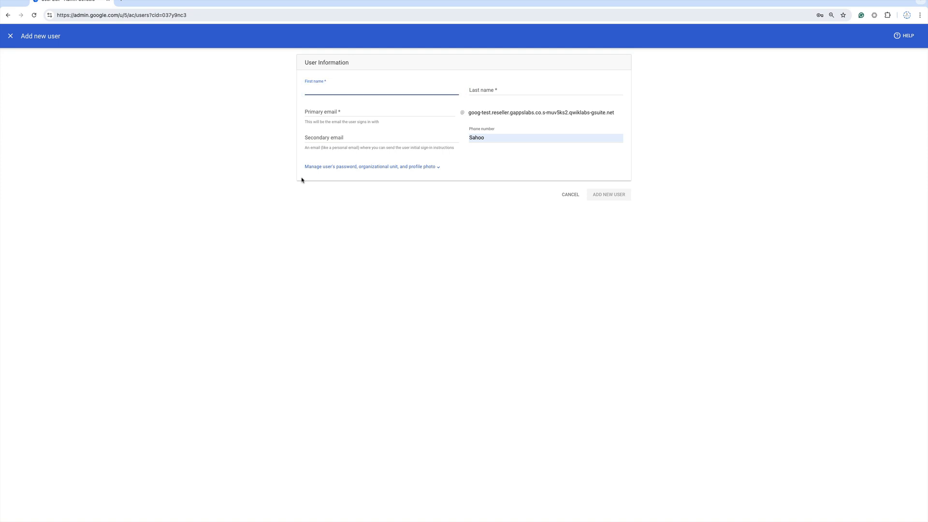
pyautogui.click(481, 93)
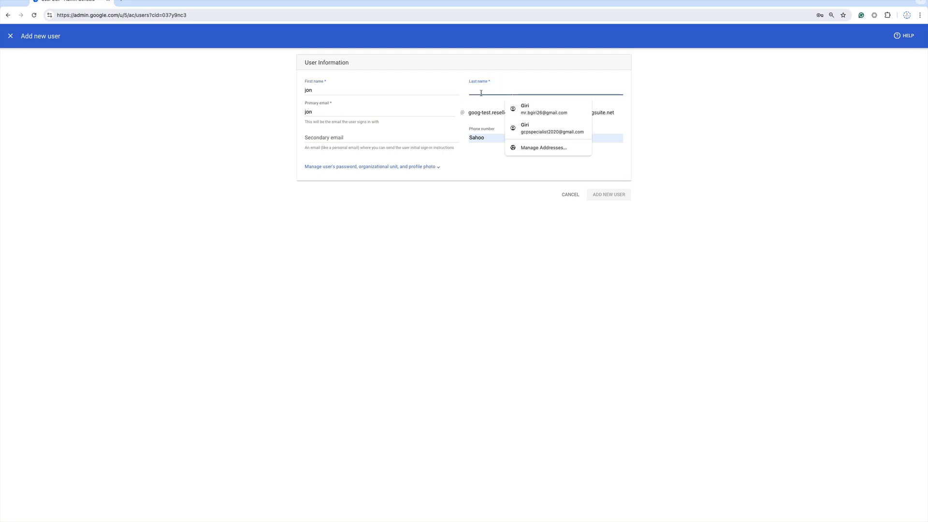
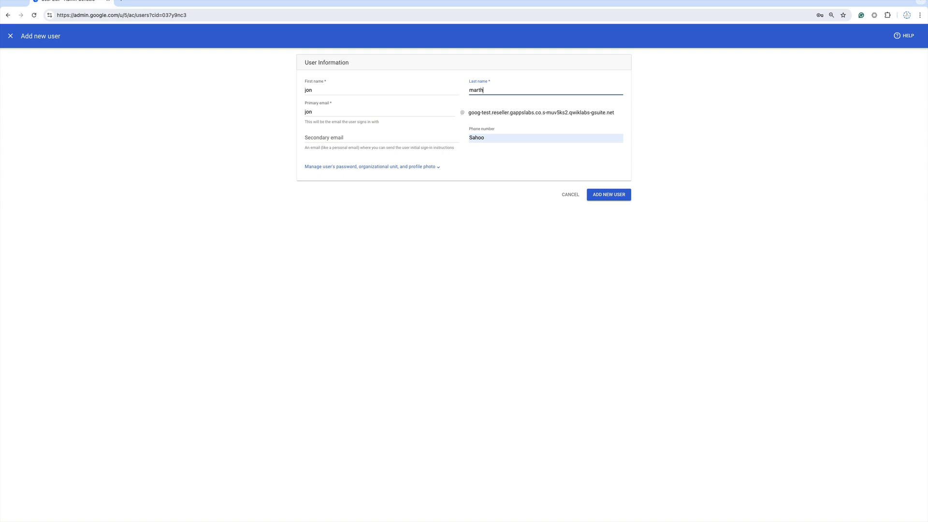
# Step: Add the user with an automatically generated 16-character password, copy that password, and reload the Users list
pyautogui.click(438, 169)
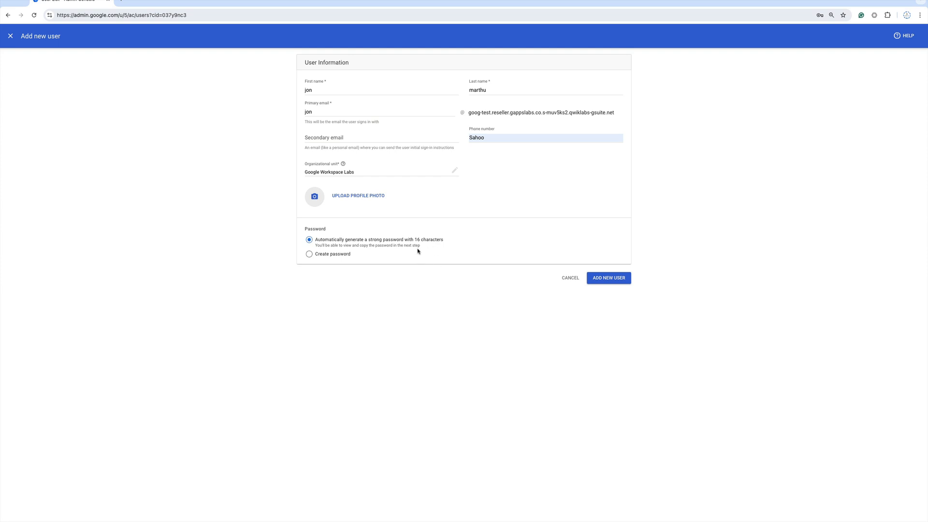
pyautogui.moveTo(316, 242); pyautogui.dragTo(447, 241)
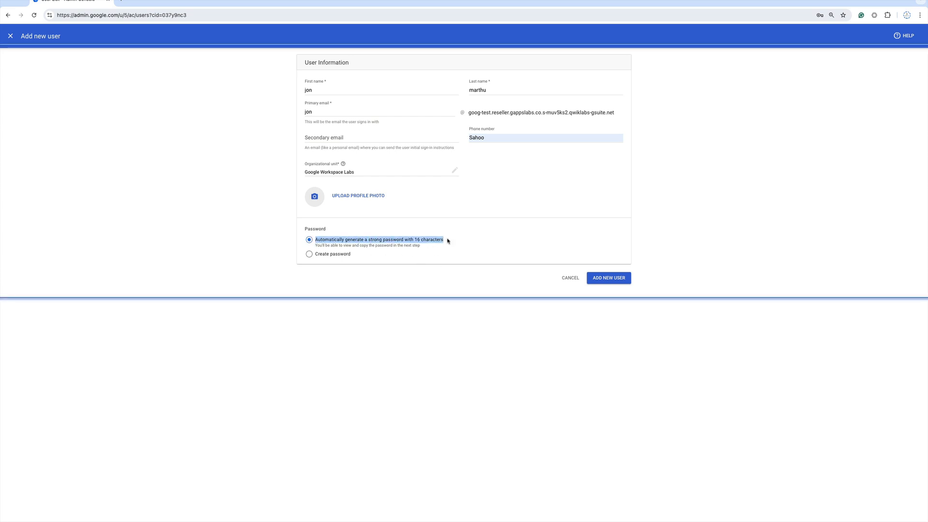
pyautogui.click(608, 279)
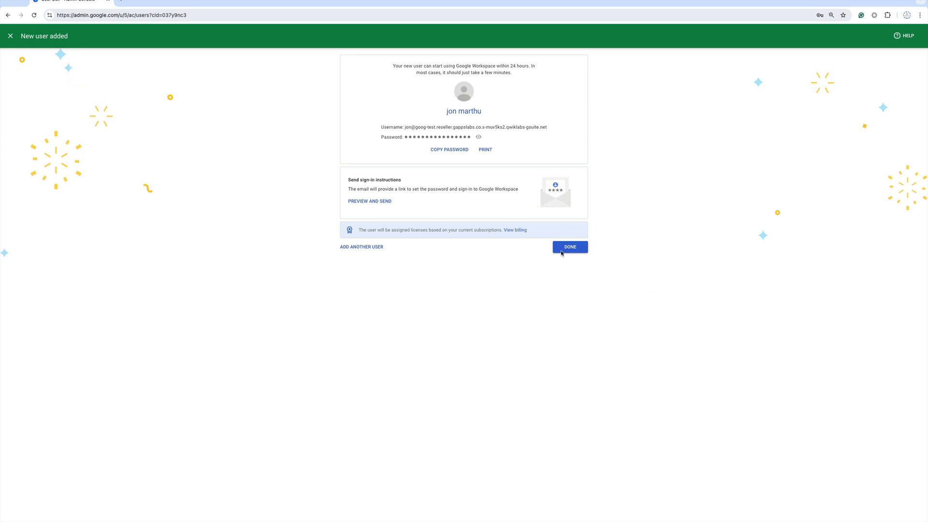
pyautogui.click(446, 154)
pyautogui.click(570, 248)
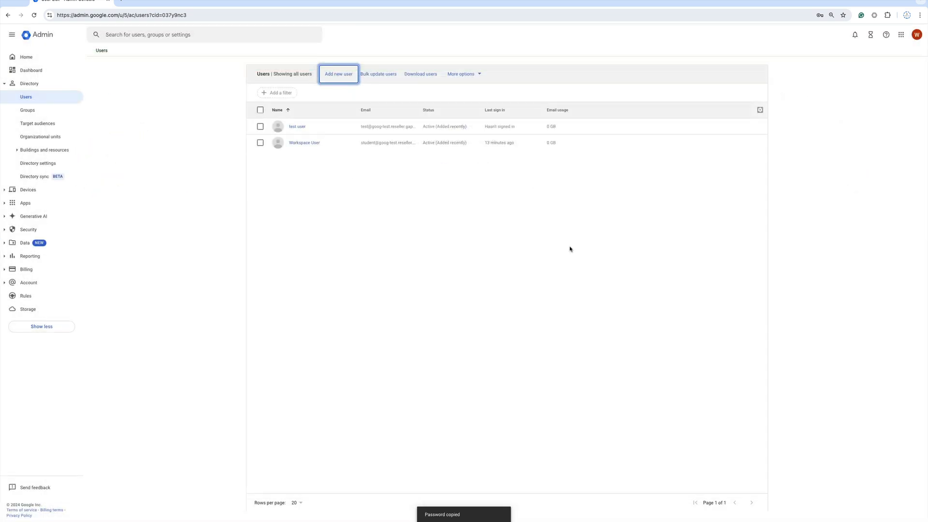
pyautogui.click(200, 15)
pyautogui.press('Return')
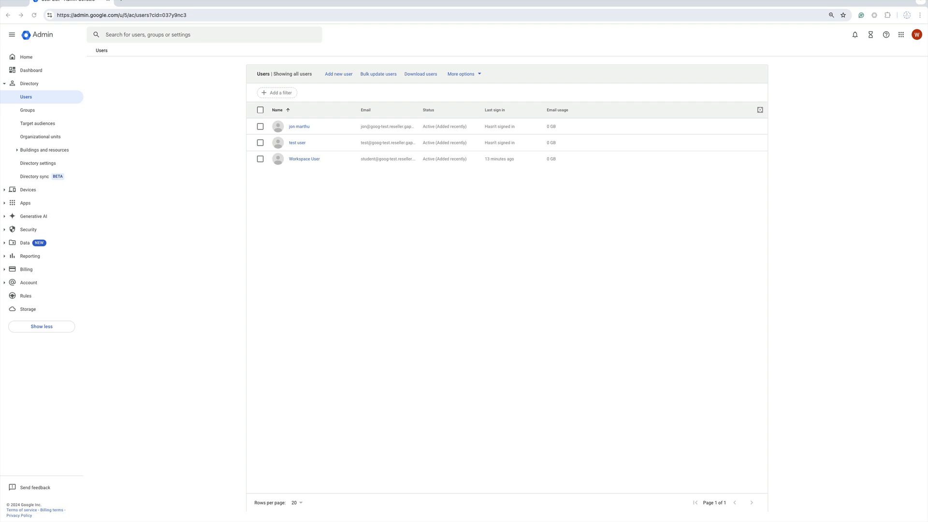
# Step: Search Google for "gmail login" in a new browser tab
pyautogui.click(120, 3)
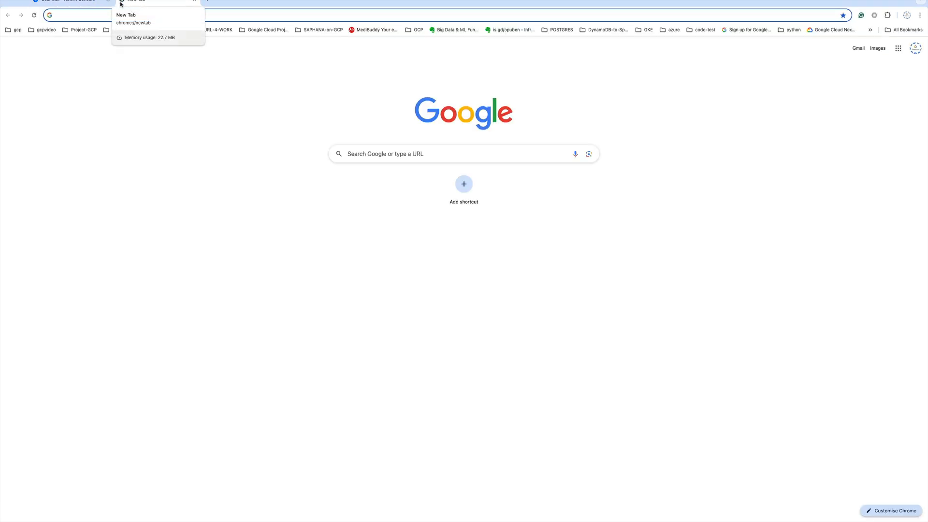
pyautogui.write('g')
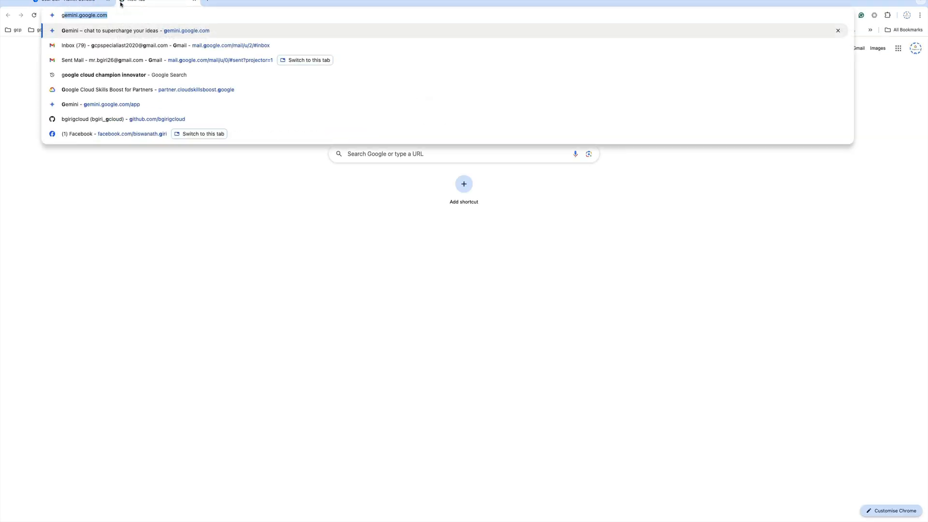
pyautogui.write('mail')
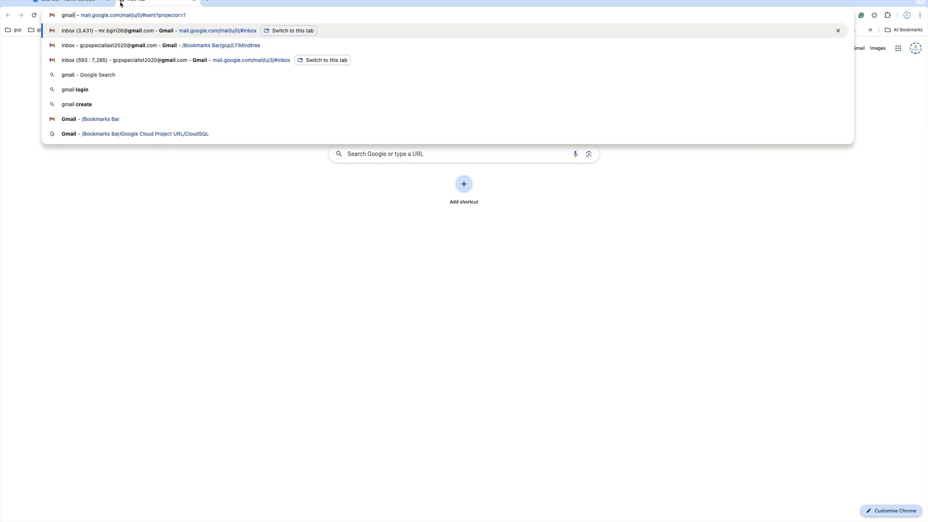
pyautogui.write(' login')
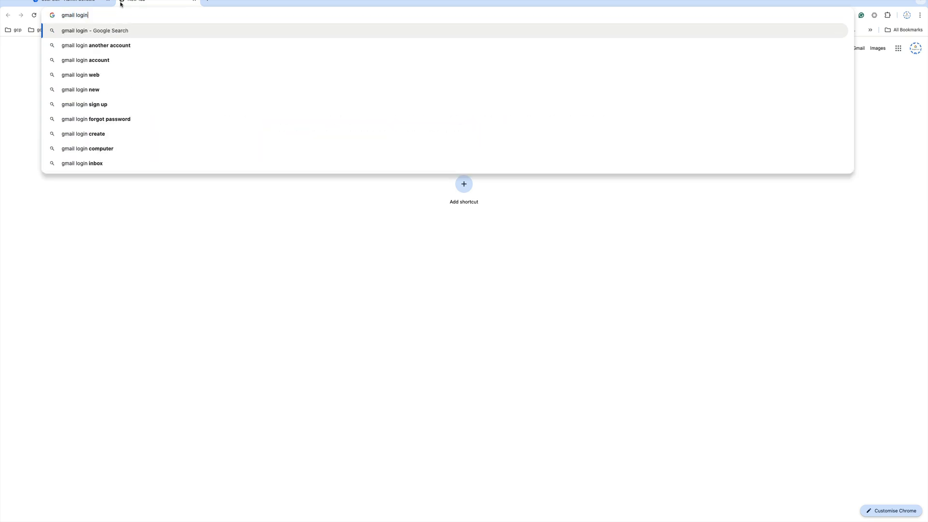
pyautogui.press('Return')
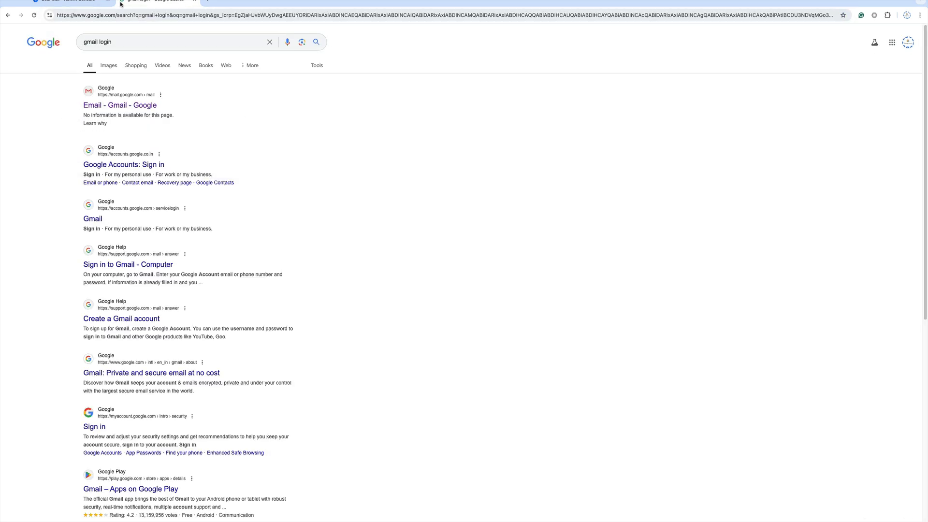
# Step: Open the Google Accounts sign-in result and choose to add another account to reach the sign-in form
pyautogui.click(124, 167)
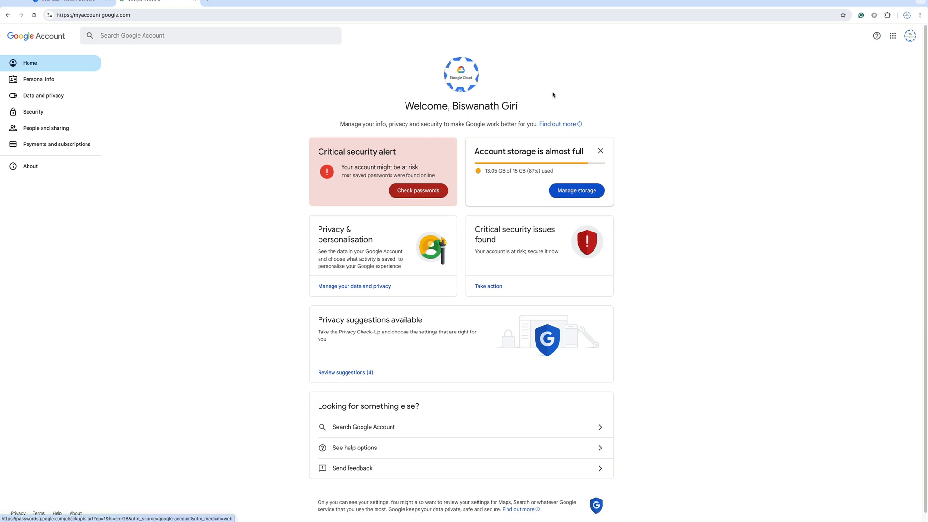
pyautogui.click(909, 39)
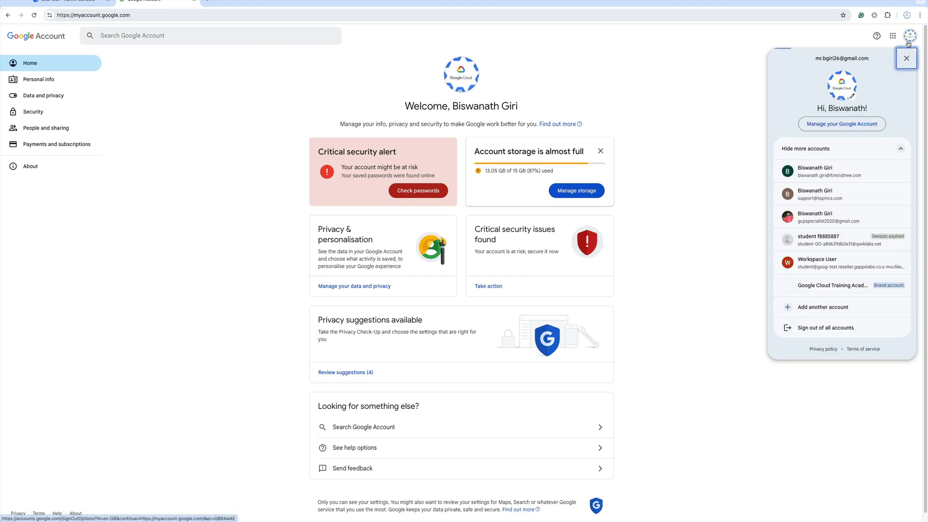
pyautogui.click(832, 308)
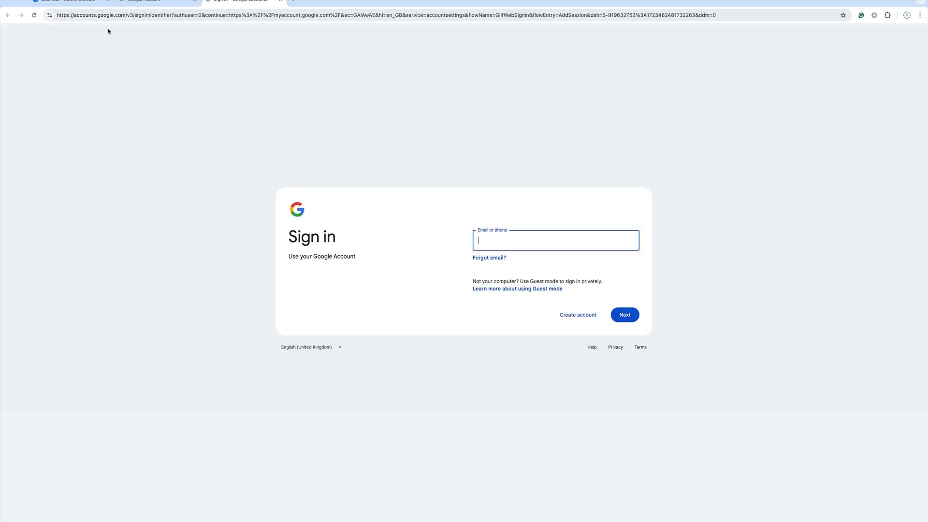
# Step: Open the newly added user's details from the Admin console Users list and copy their e-mail address from a new message to them
pyautogui.click(72, 3)
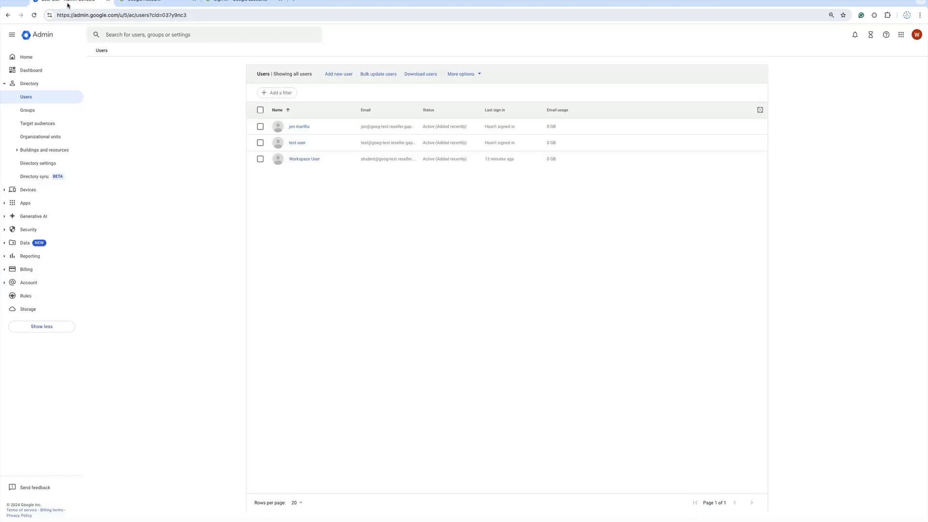
pyautogui.click(360, 129)
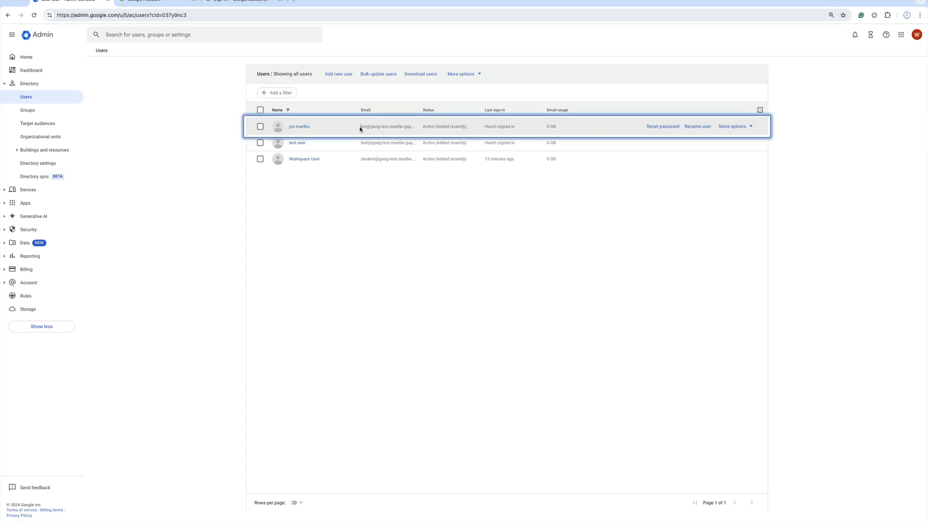
pyautogui.tripleClick(411, 126)
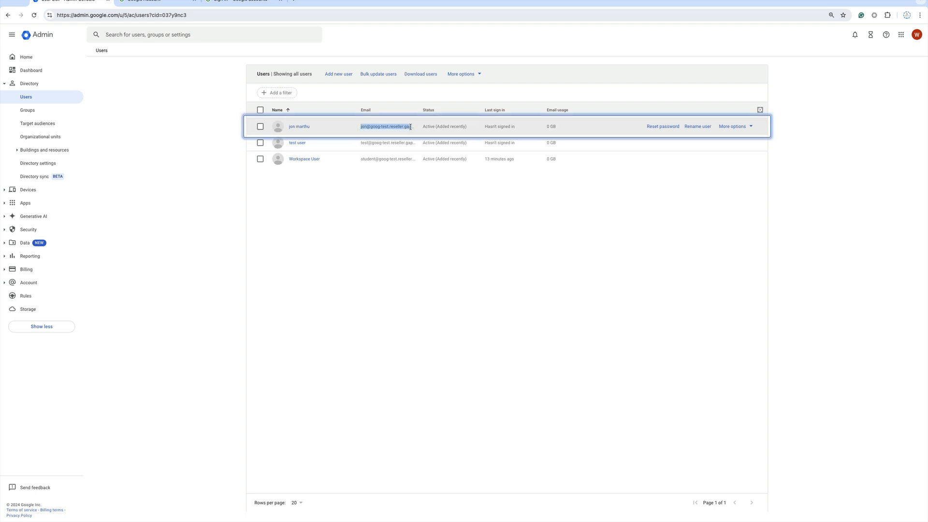
pyautogui.click(298, 127)
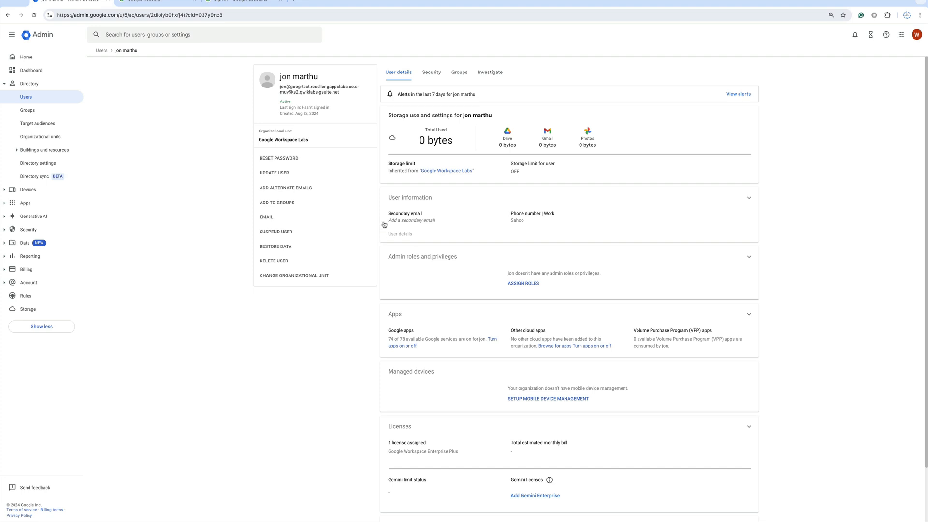
pyautogui.scroll(-2, 464, 272)
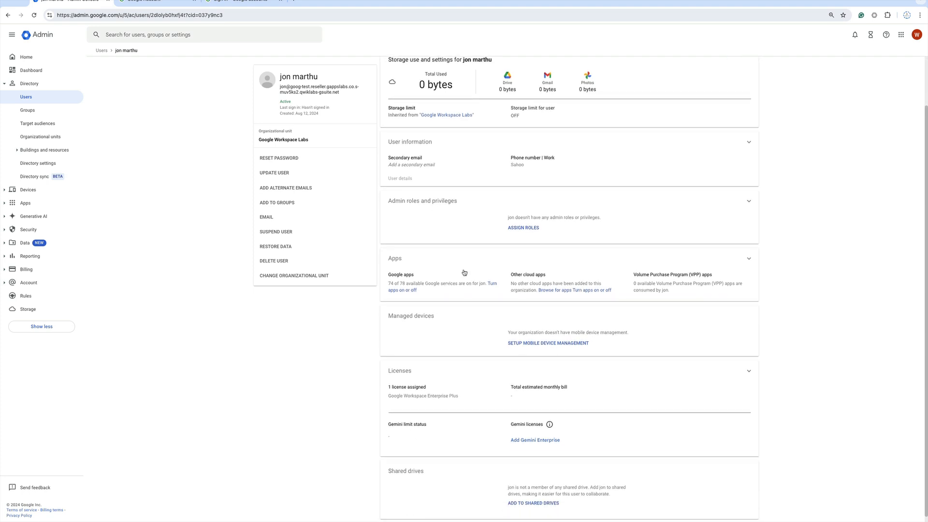
pyautogui.scroll(2, 464, 273)
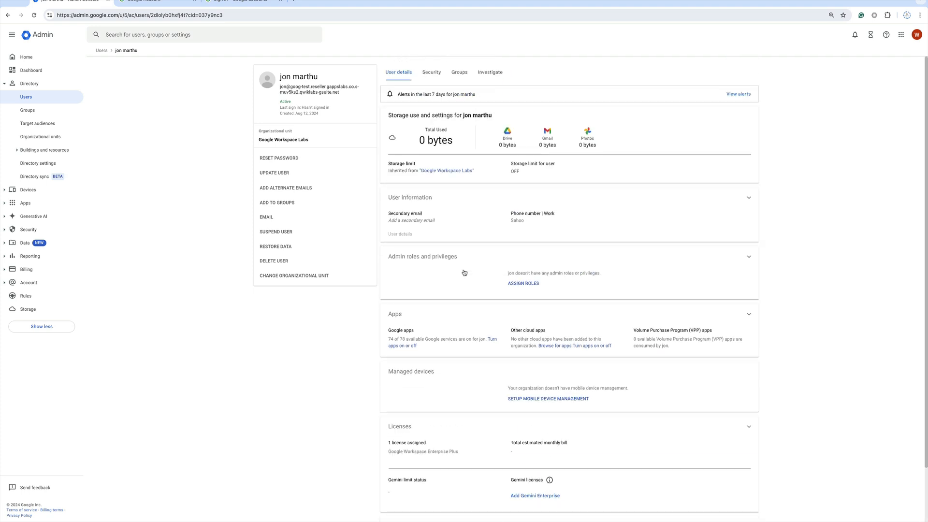
pyautogui.click(272, 218)
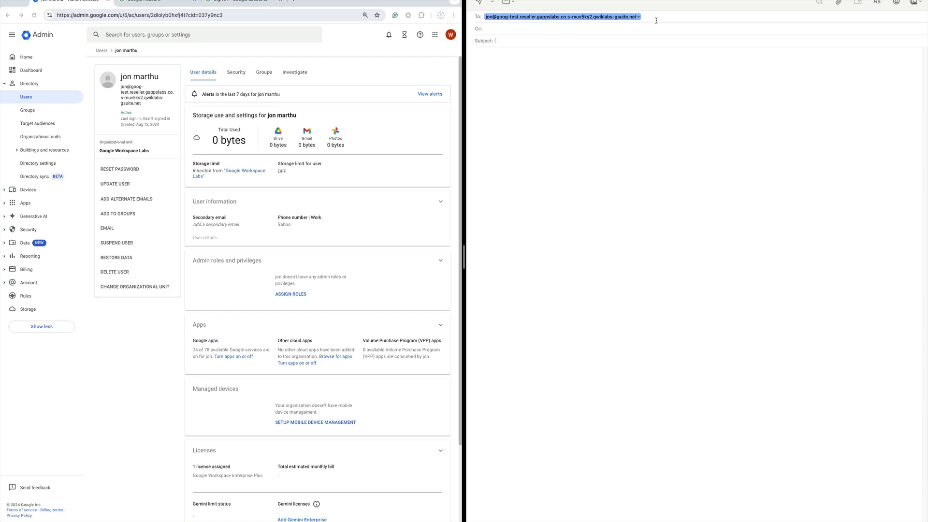
pyautogui.rightClick(621, 20)
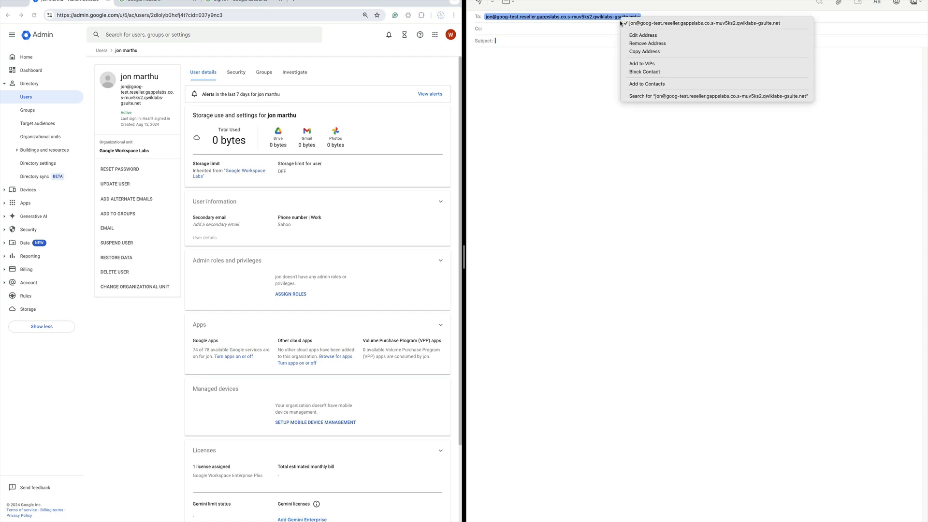
pyautogui.click(638, 51)
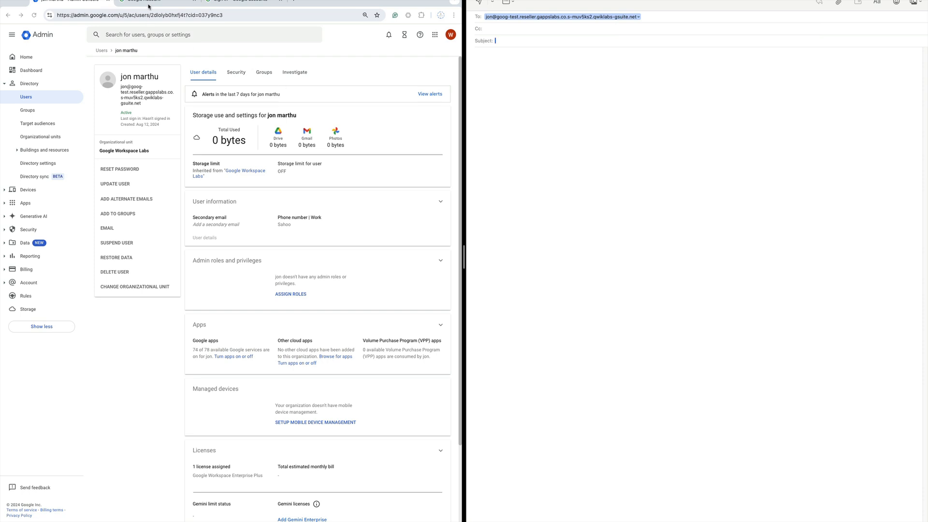
# Step: Enter the new user's copied e-mail address in the Google sign-in form and continue to the password prompt
pyautogui.click(147, 4)
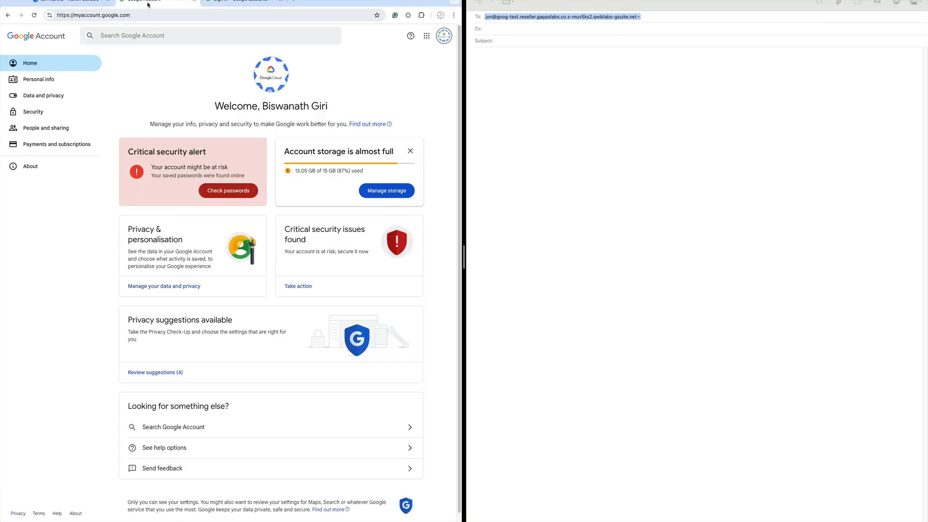
pyautogui.click(246, 2)
pyautogui.press('super+v')
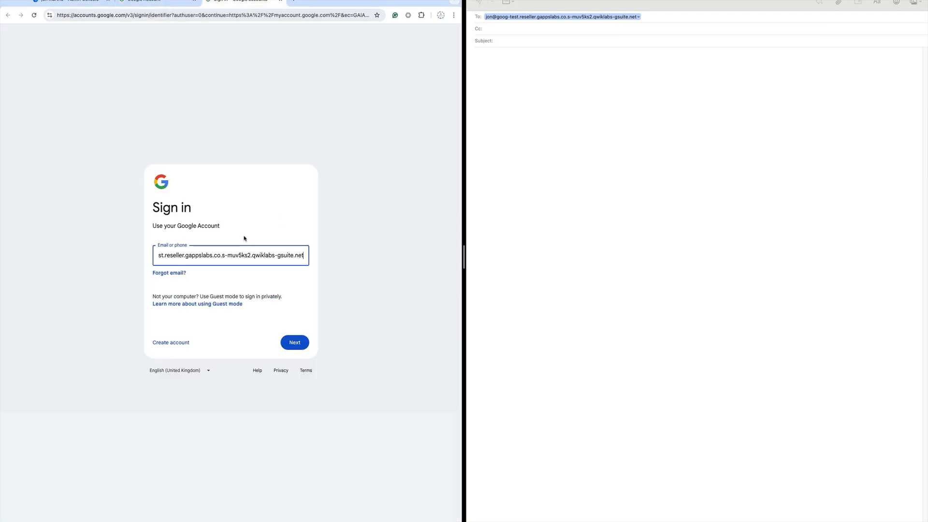
pyautogui.click(297, 347)
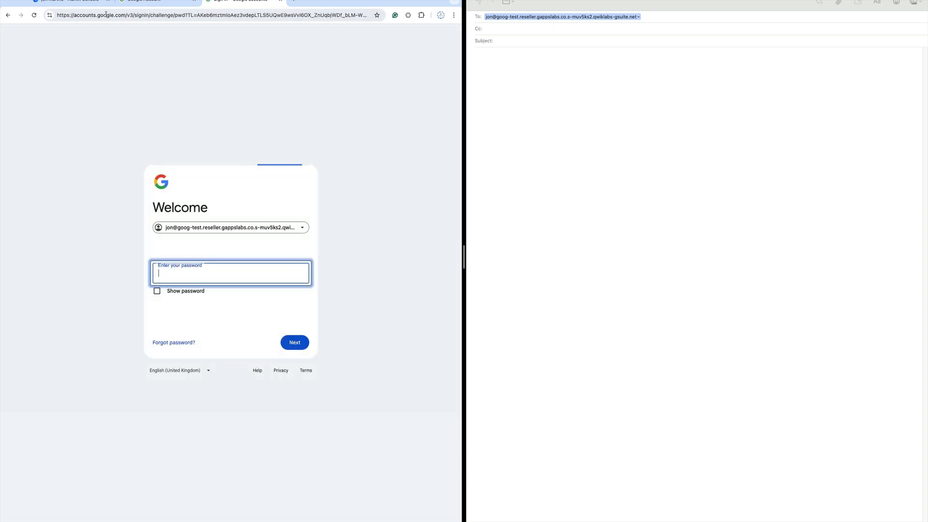
# Step: Reset the new user's password in the Admin console to an automatically generated one and copy that password
pyautogui.click(80, 5)
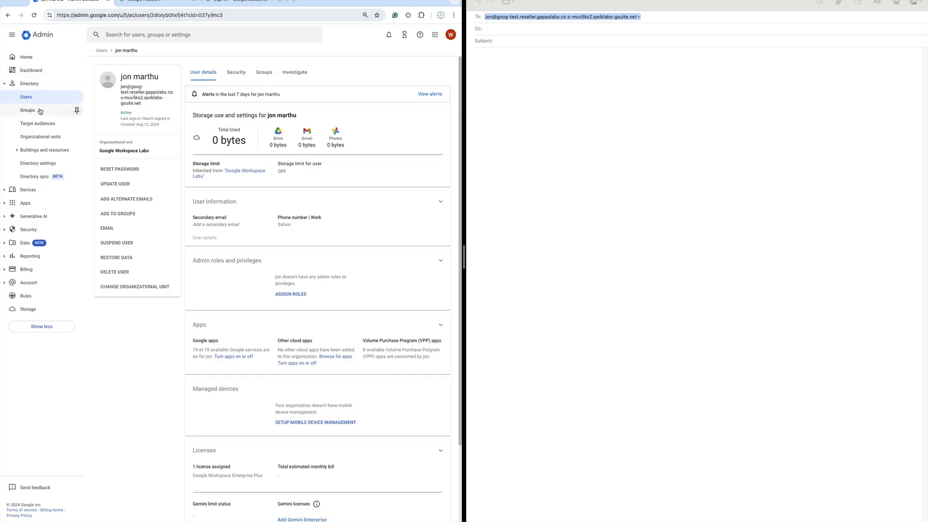
pyautogui.click(29, 98)
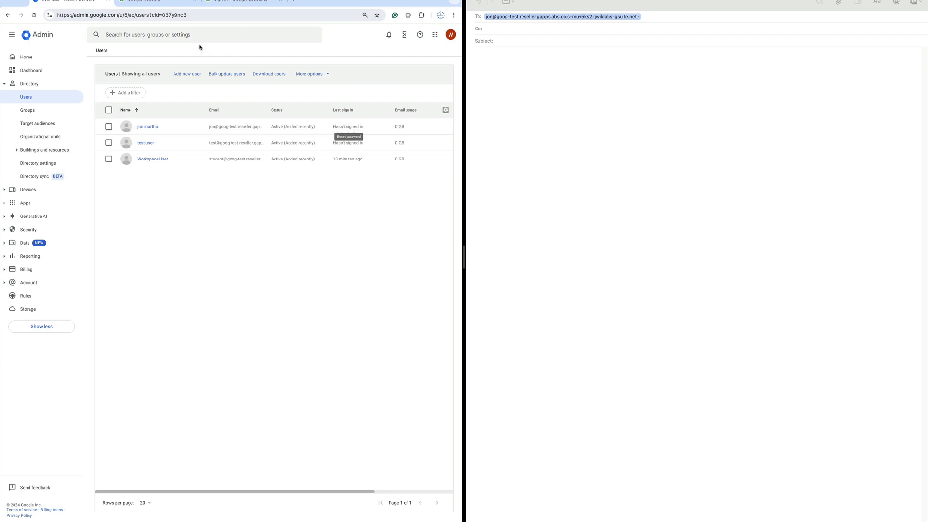
pyautogui.click(229, 4)
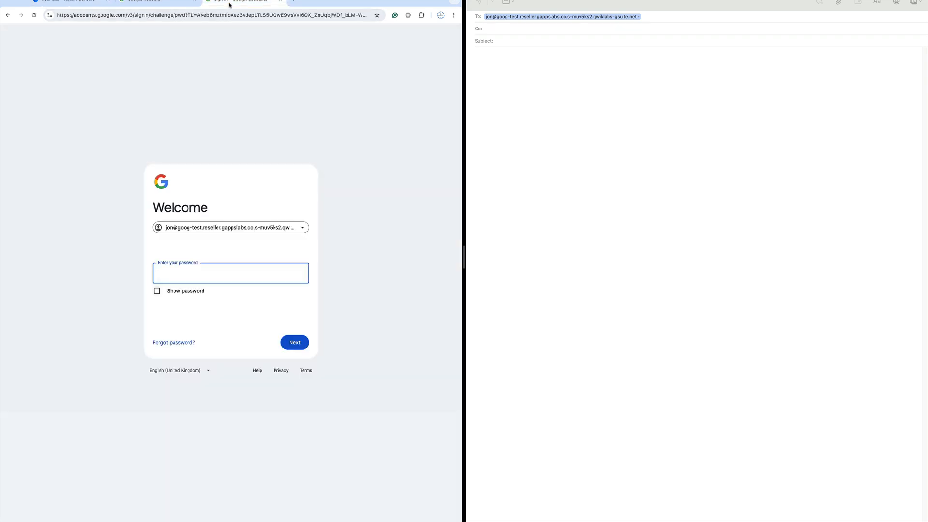
pyautogui.click(80, 4)
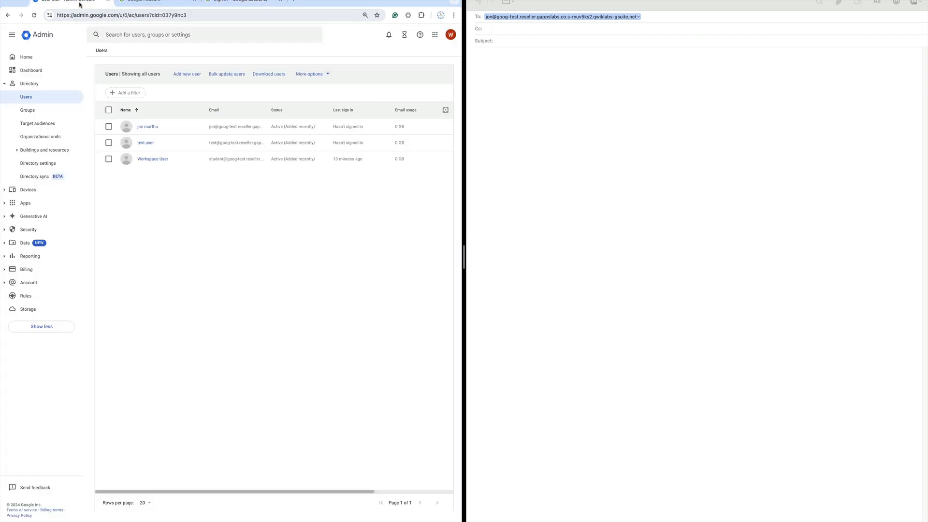
pyautogui.click(148, 127)
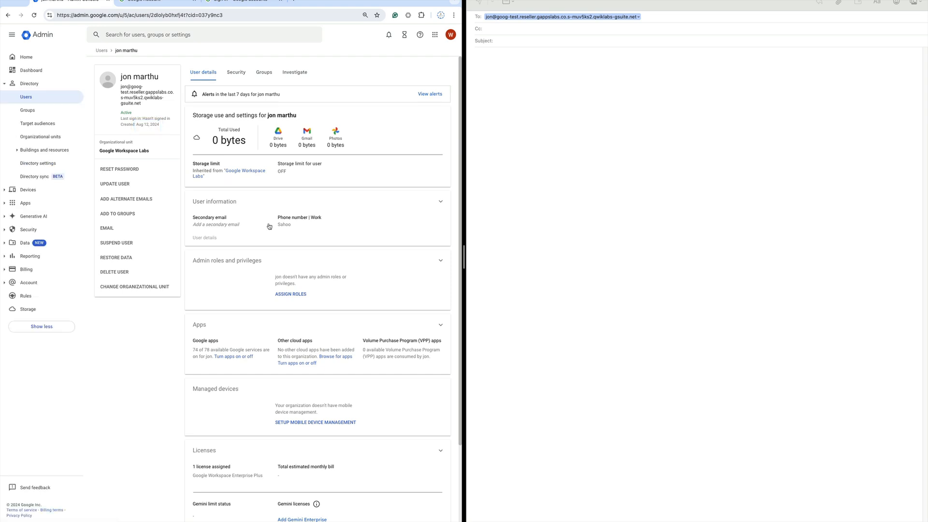
pyautogui.scroll(-2, 319, 312)
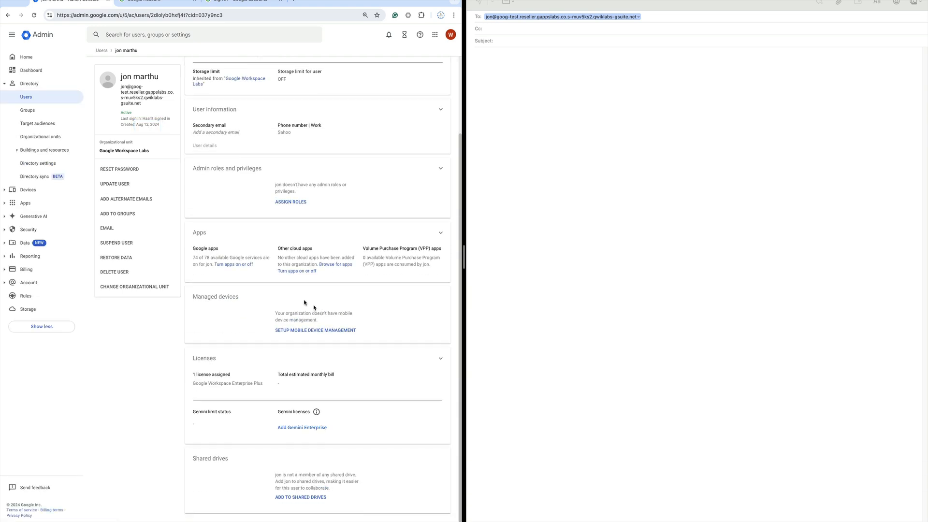
pyautogui.click(130, 169)
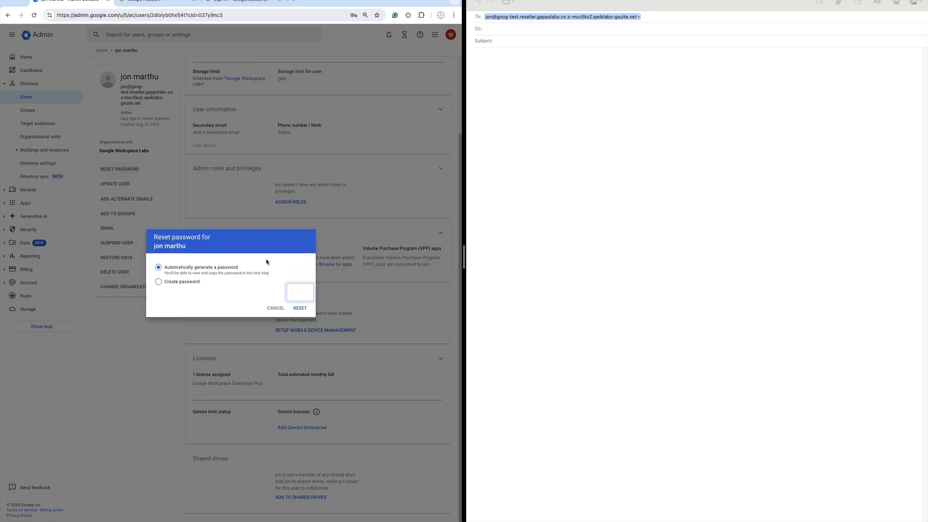
pyautogui.click(299, 309)
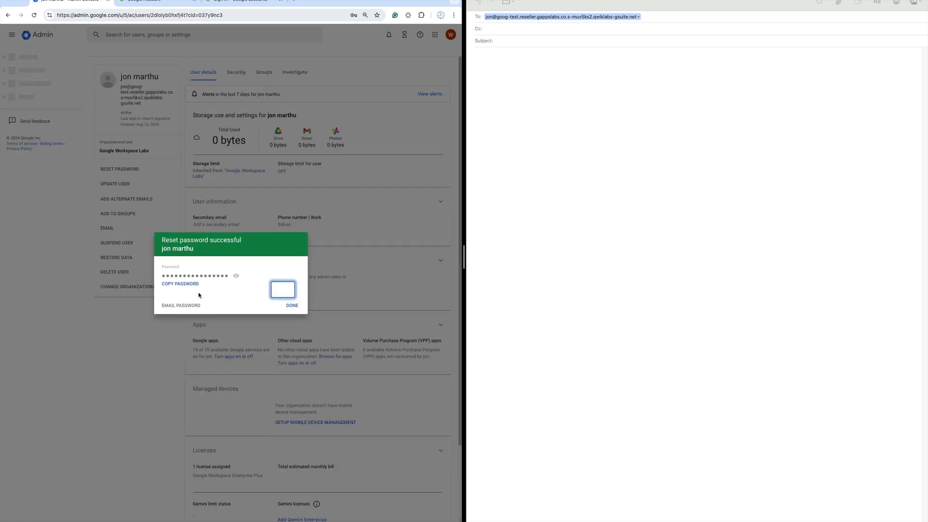
pyautogui.click(178, 283)
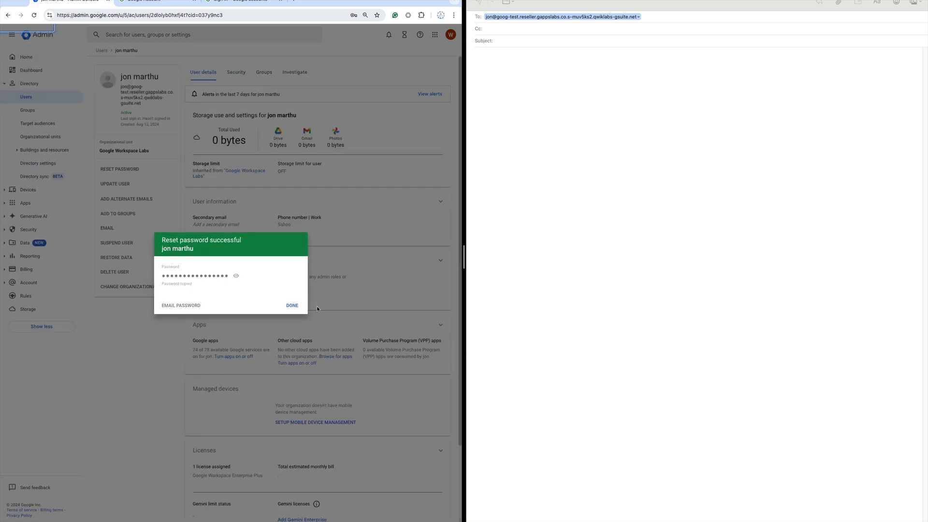
pyautogui.click(292, 306)
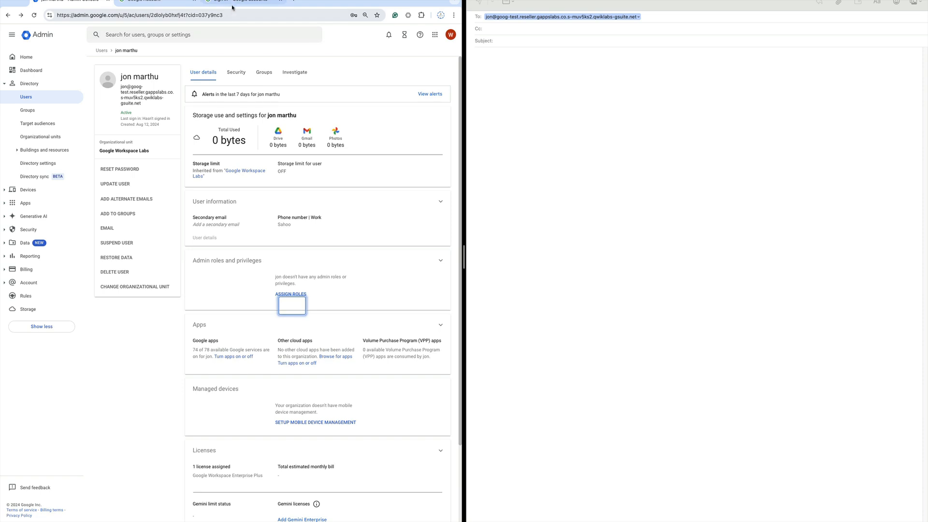
# Step: Sign in as the new user with the copied temporary password and accept the new account's welcome terms
pyautogui.click(244, 2)
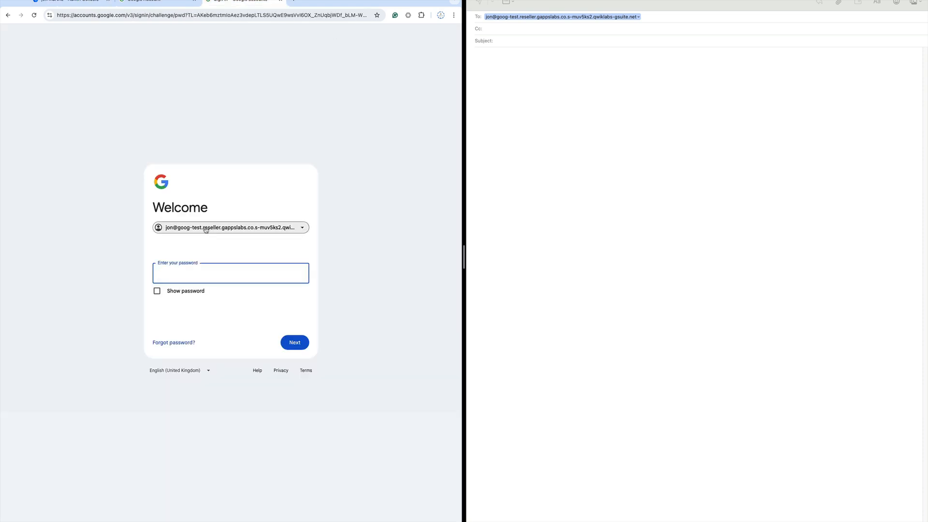
pyautogui.press('super+v')
pyautogui.click(294, 343)
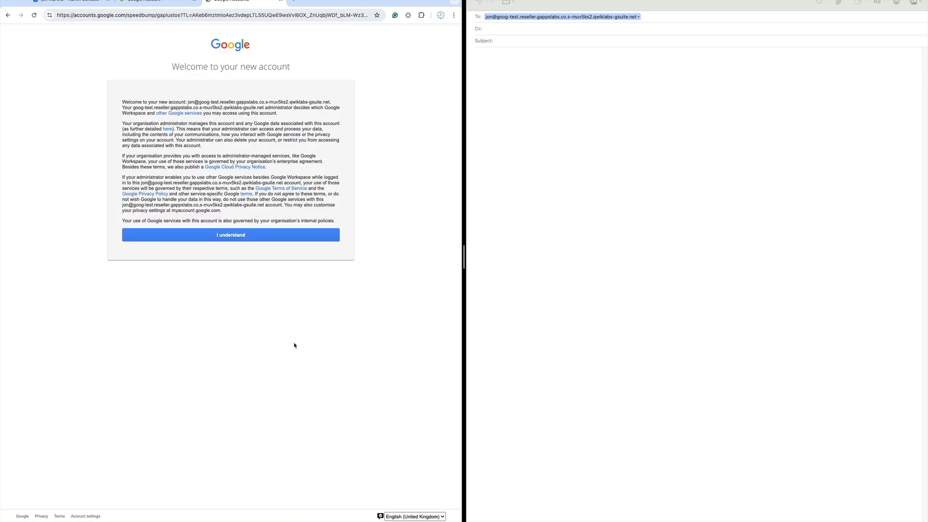
pyautogui.click(246, 236)
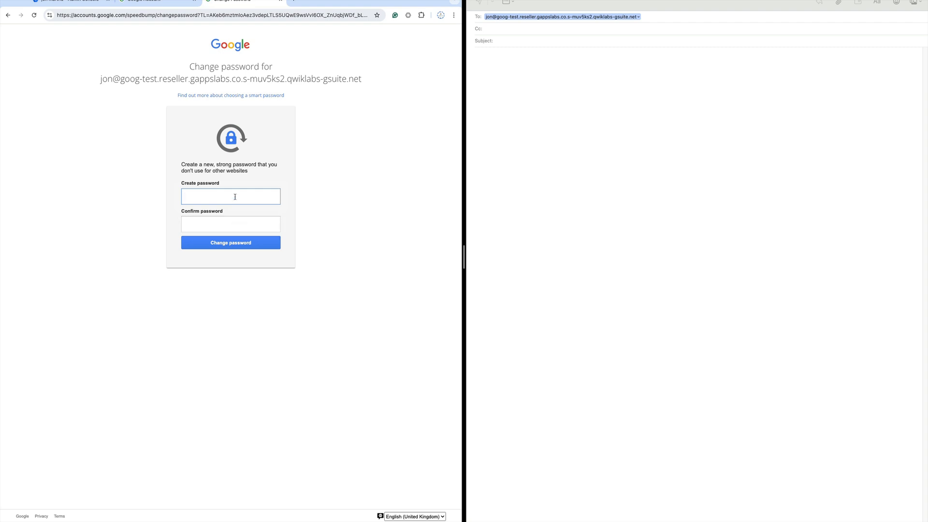
# Step: Try to replace the temporary password by entering and confirming a new account password
pyautogui.click(231, 226)
pyautogui.write('••')
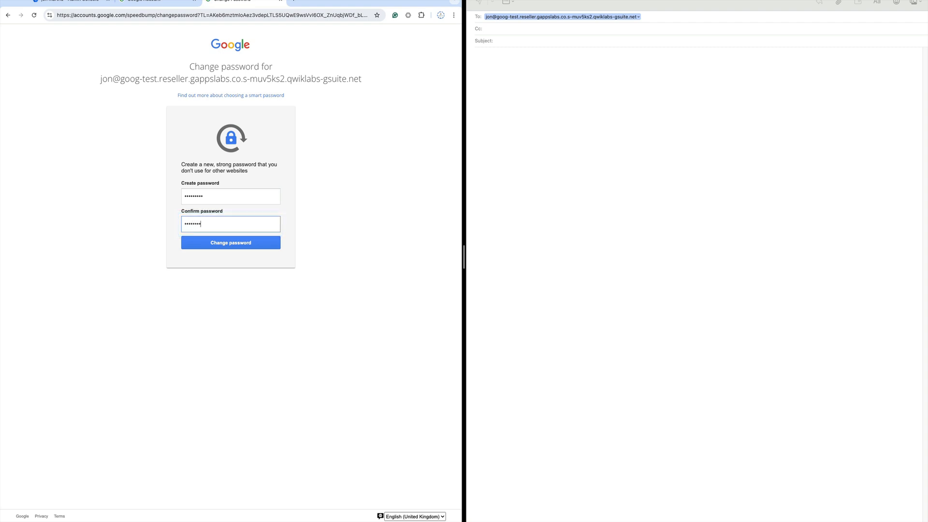
pyautogui.click(236, 247)
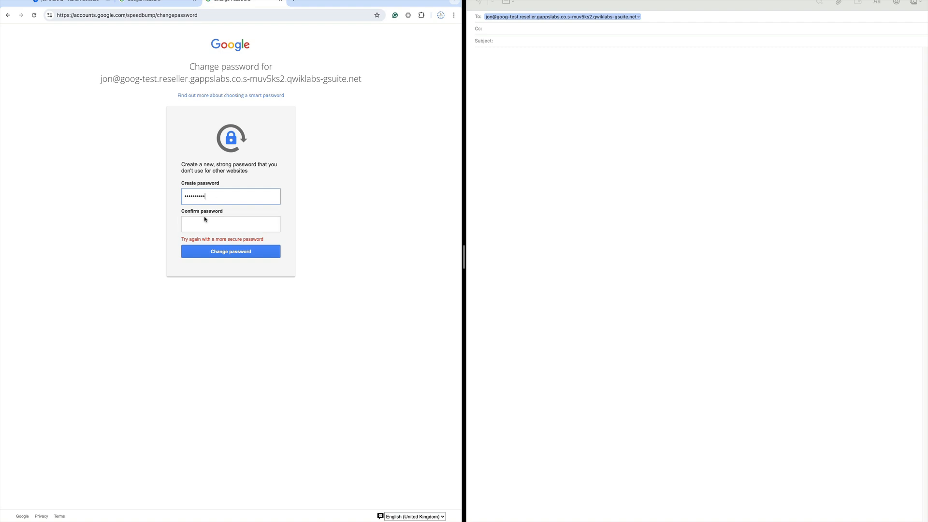
# Step: Set and confirm a more secure account password, and decline continuing in a new Chrome profile
pyautogui.click(204, 222)
pyautogui.write('••••')
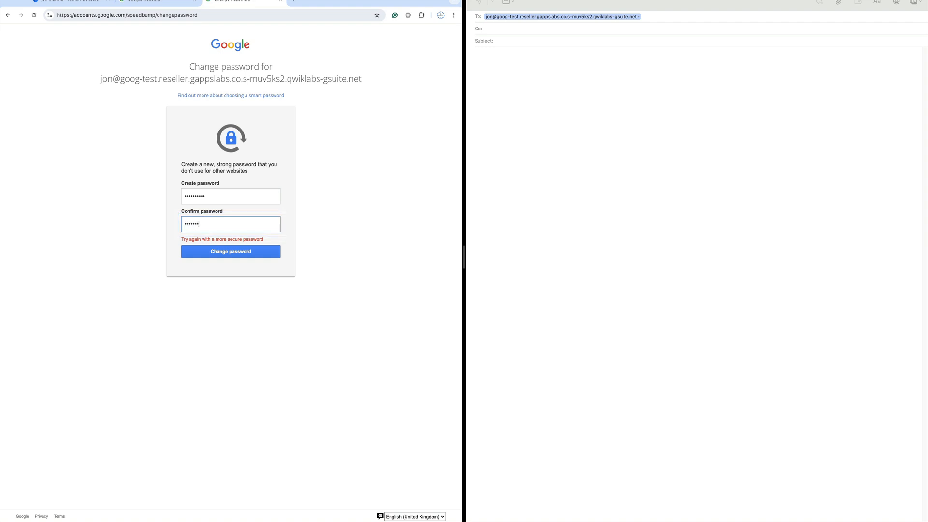
pyautogui.click(217, 255)
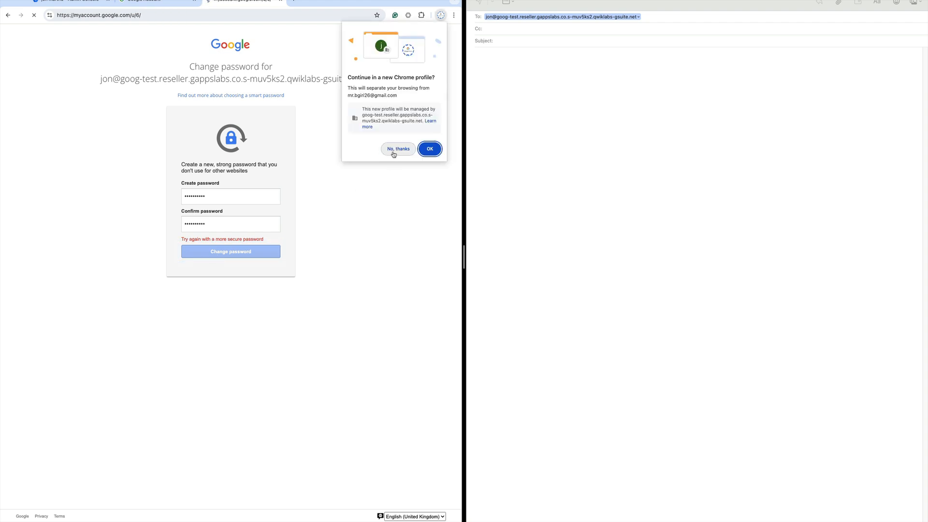
pyautogui.click(397, 149)
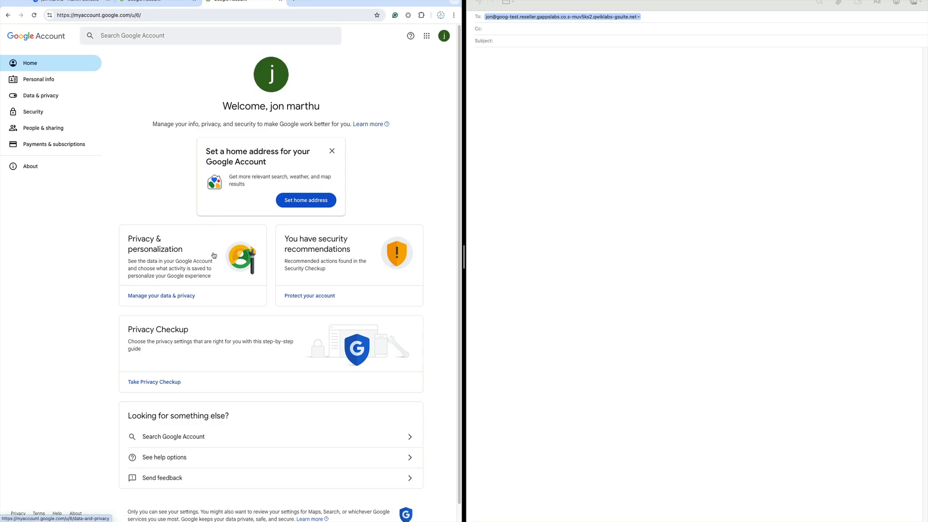
# Step: Open Gmail under the new user's account and start the Welcome to Gmail introduction
pyautogui.click(427, 36)
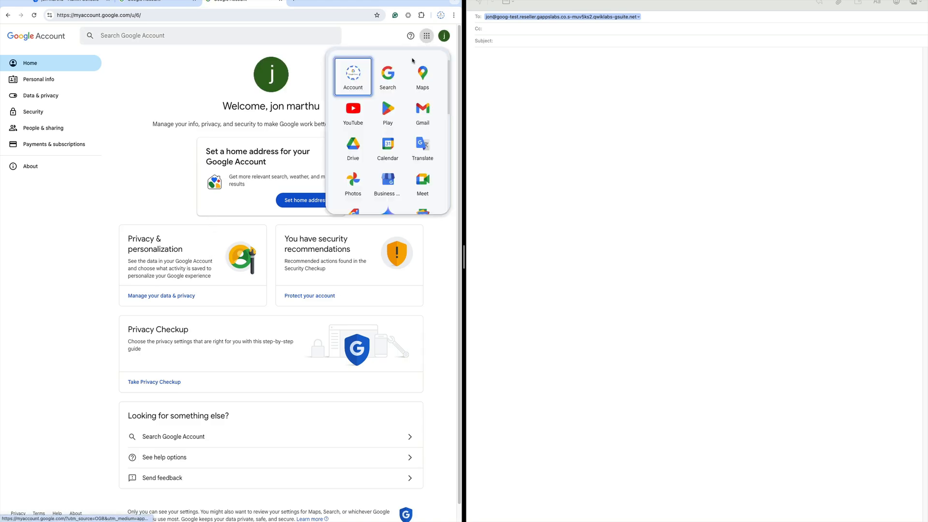
pyautogui.click(421, 117)
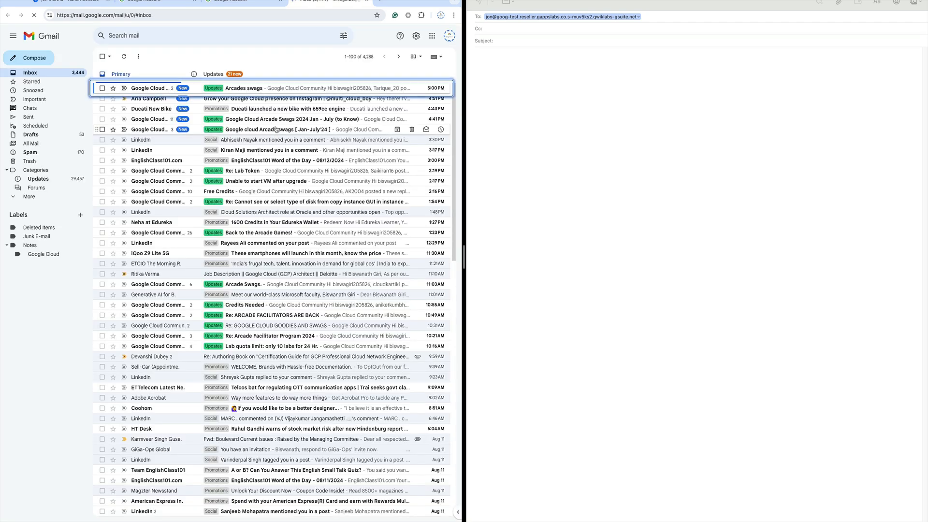
pyautogui.click(449, 36)
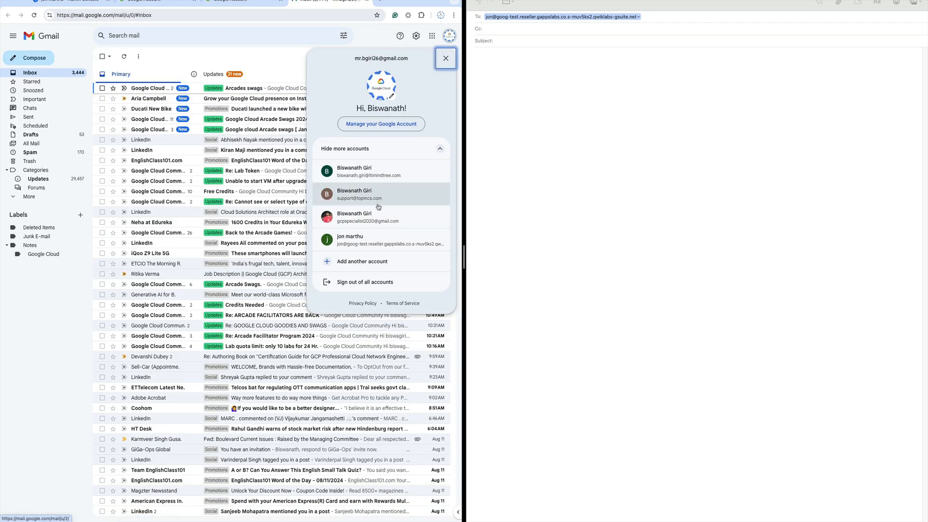
pyautogui.click(372, 242)
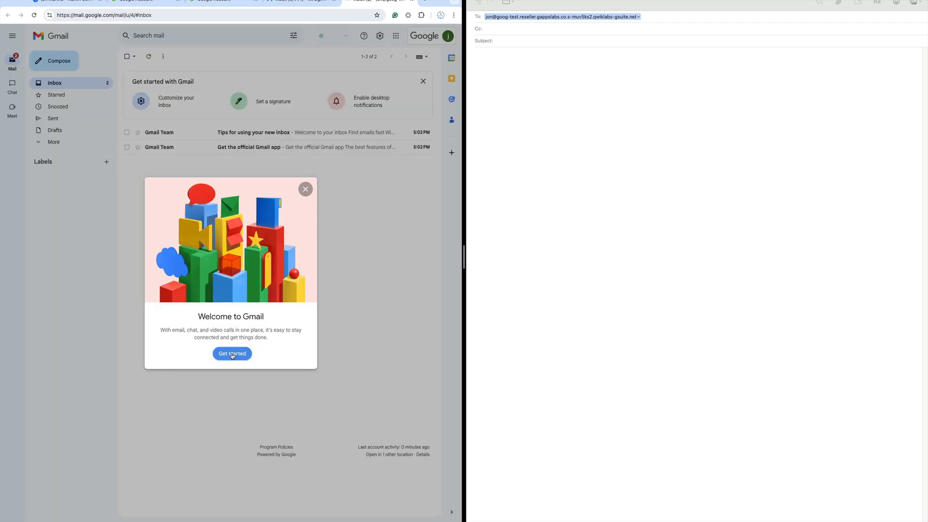
pyautogui.click(233, 355)
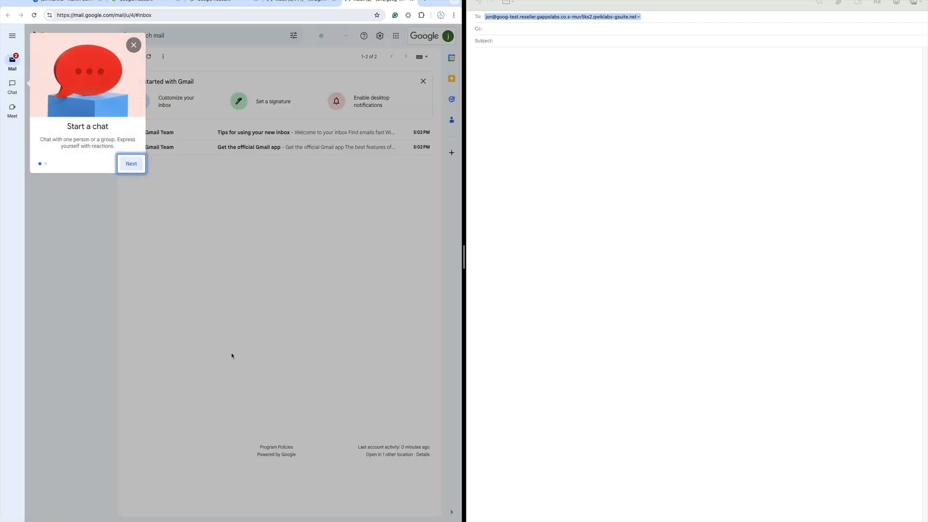
# Step: Finish the Gmail introduction and take the browser window out of split view into full screen
pyautogui.click(131, 163)
pyautogui.click(134, 52)
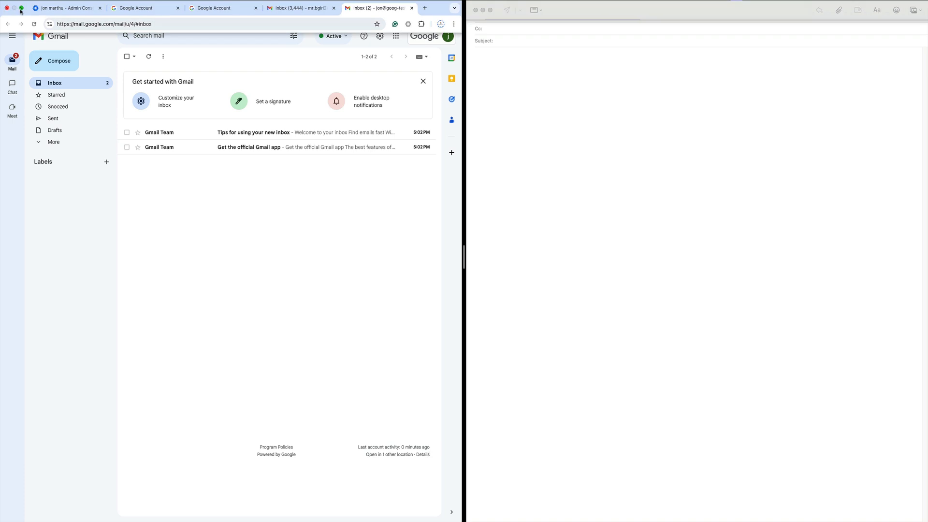
pyautogui.click(21, 9)
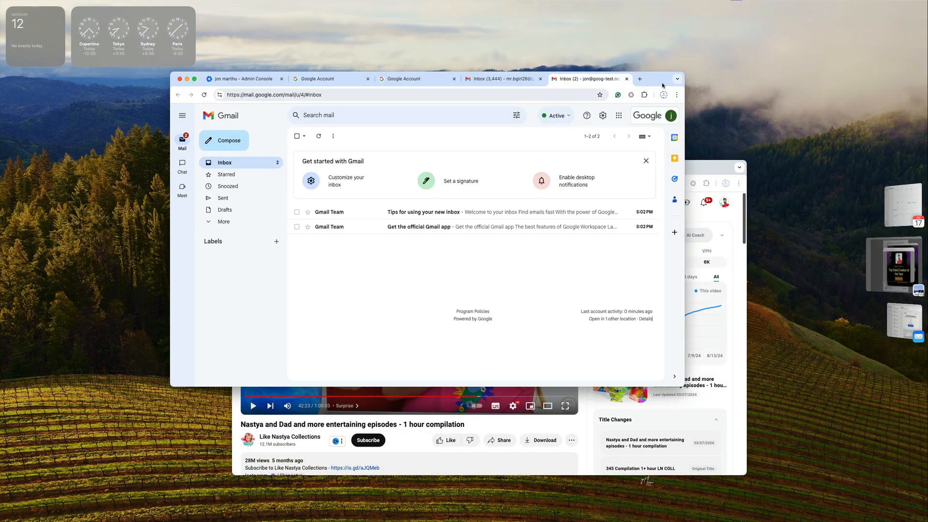
pyautogui.click(195, 83)
# Step: Return to the Admin console's Security section and sign in again with the administrator's email address and account password
pyautogui.click(82, 4)
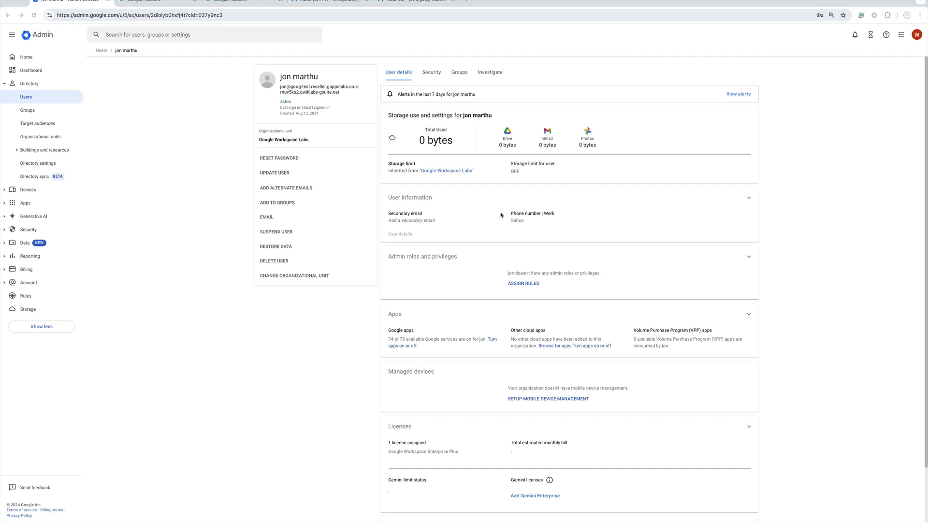
pyautogui.click(25, 230)
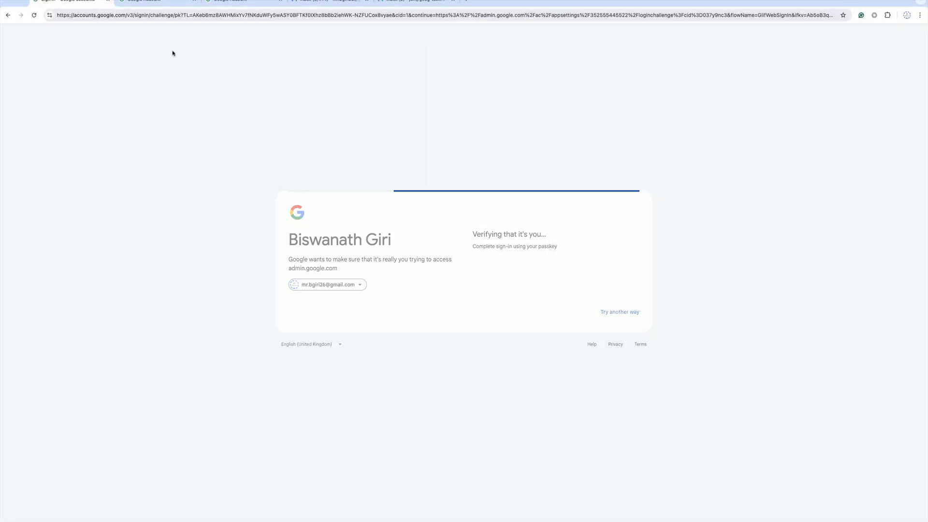
pyautogui.moveTo(3, 25)
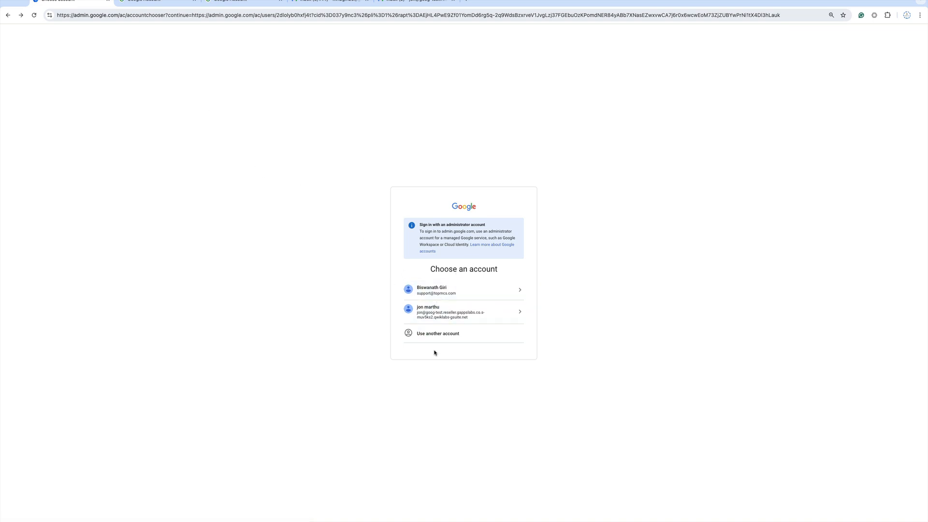
pyautogui.click(435, 335)
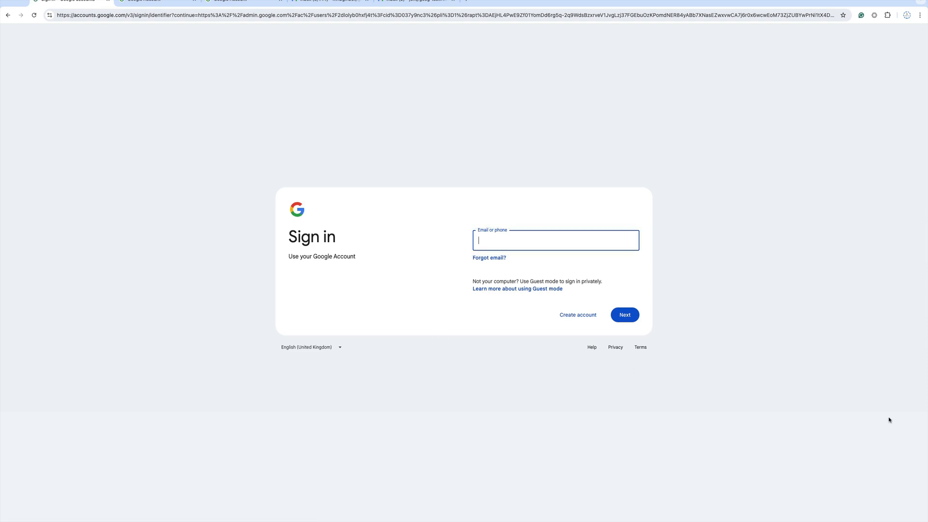
pyautogui.click(550, 244)
pyautogui.press('super+v')
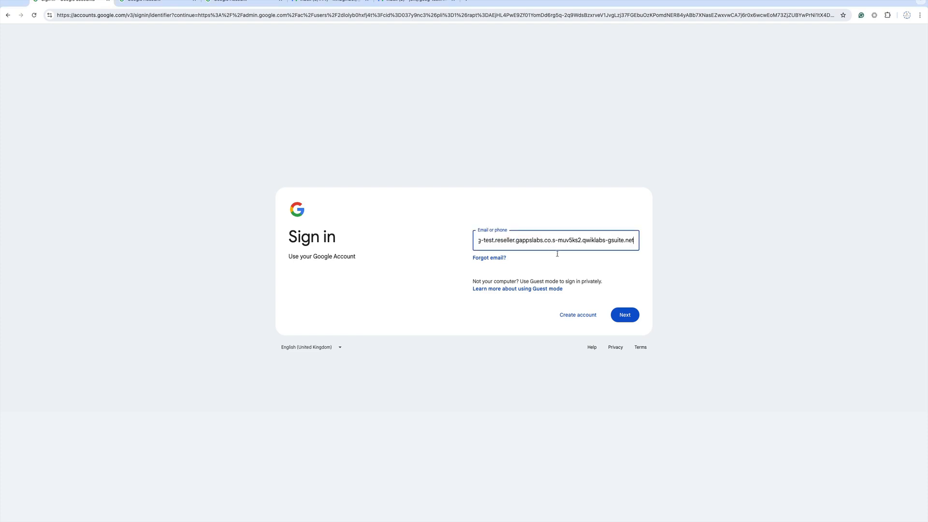
pyautogui.click(623, 316)
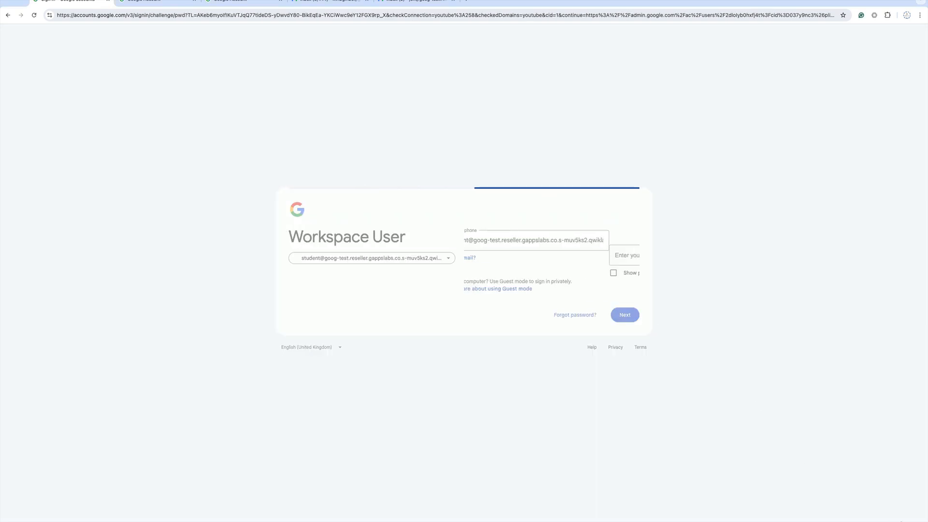
pyautogui.press('super+Tab')
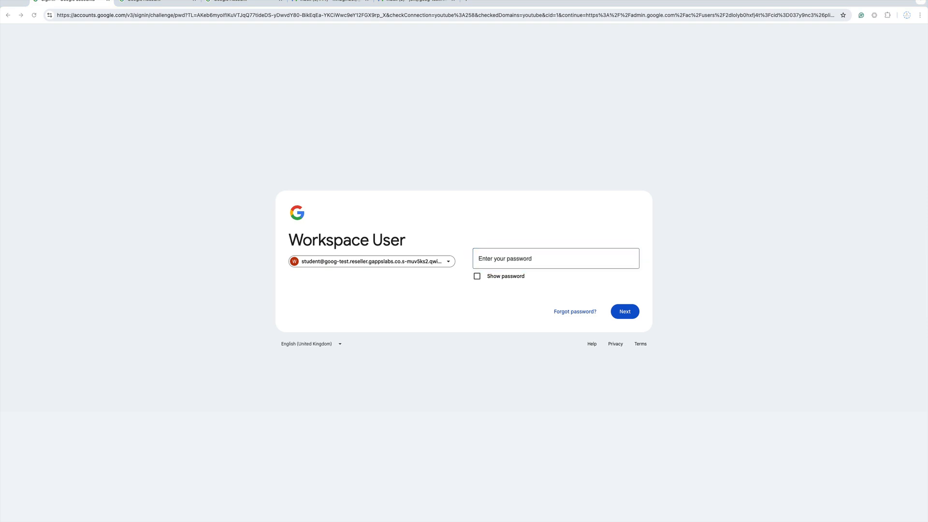
pyautogui.click(593, 268)
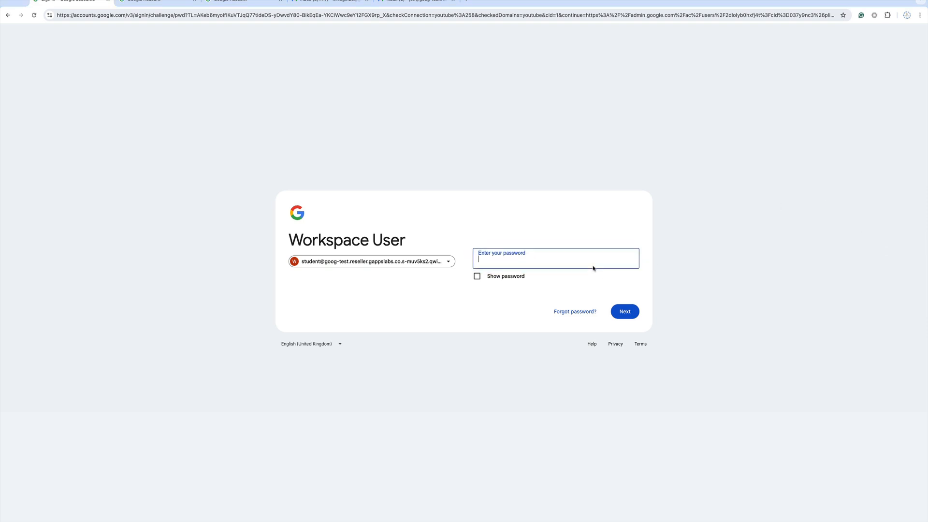
pyautogui.press('super+v')
pyautogui.click(628, 312)
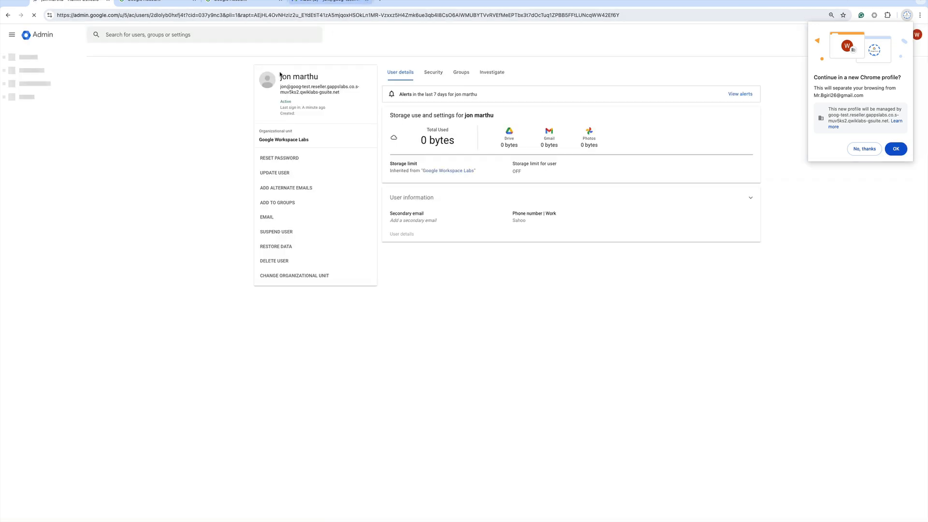
# Step: Close the extra Gmail inbox and open the Account recovery settings under Security authentication in the Admin console
pyautogui.click(367, 3)
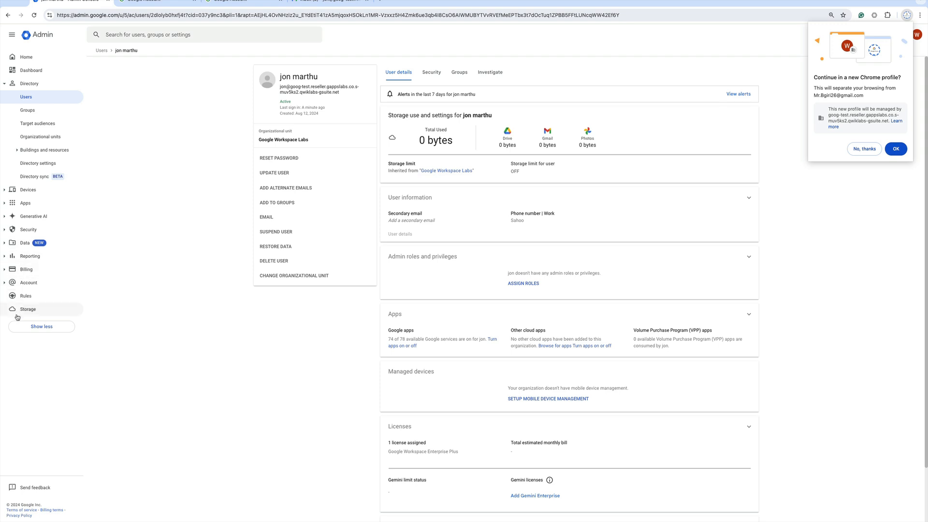
pyautogui.click(12, 233)
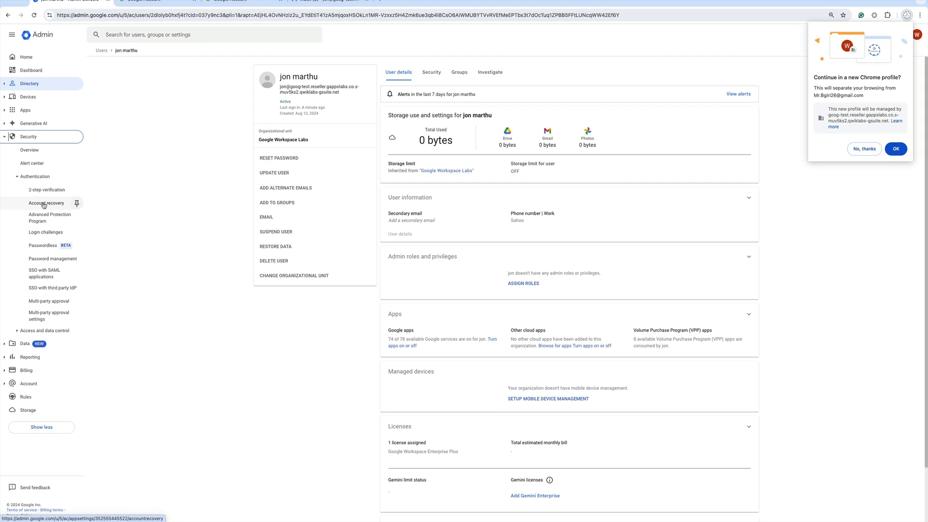
pyautogui.click(18, 333)
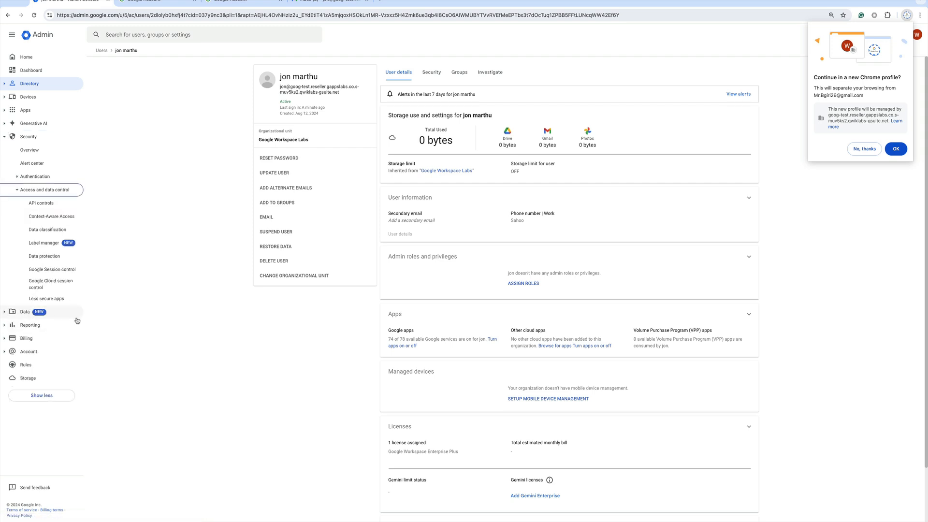
pyautogui.click(17, 179)
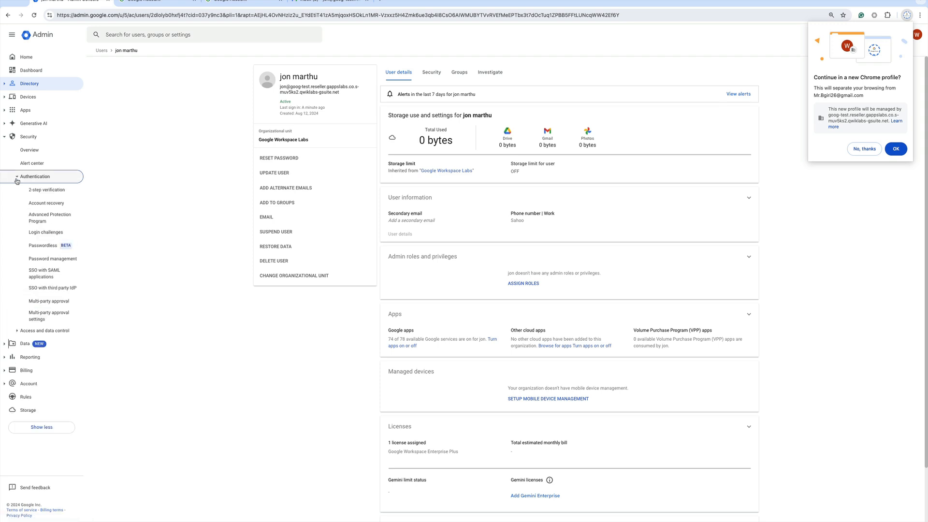
pyautogui.click(47, 204)
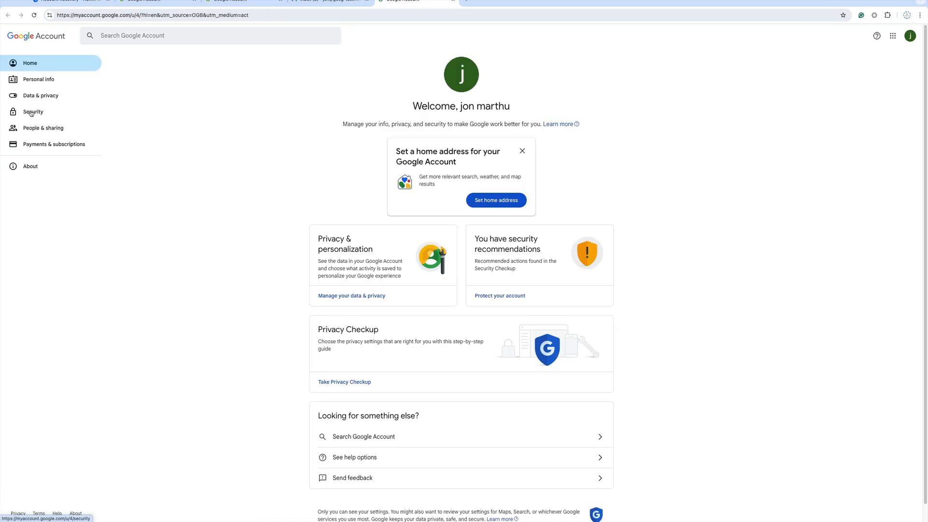
# Step: Open the recovery email setting in the new user's Google Account security, verifying with the account password
pyautogui.click(31, 112)
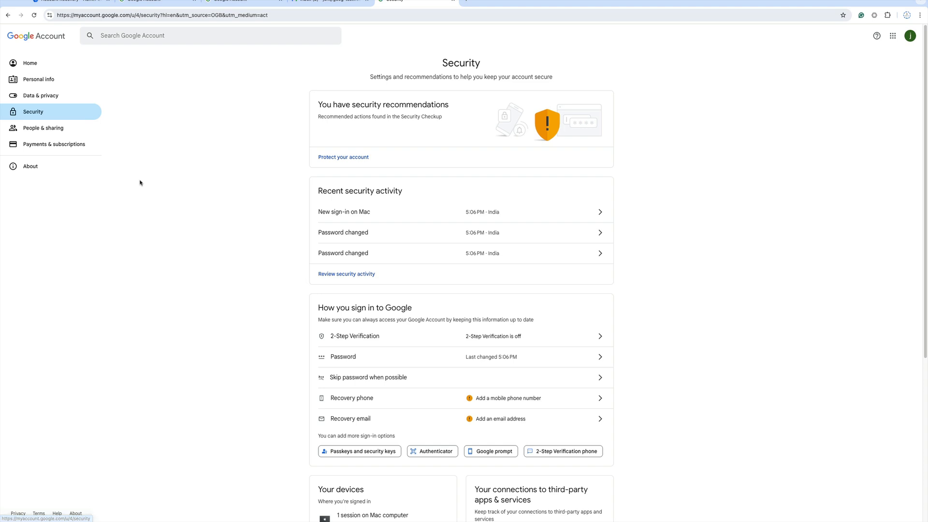
pyautogui.scroll(-1, 391, 227)
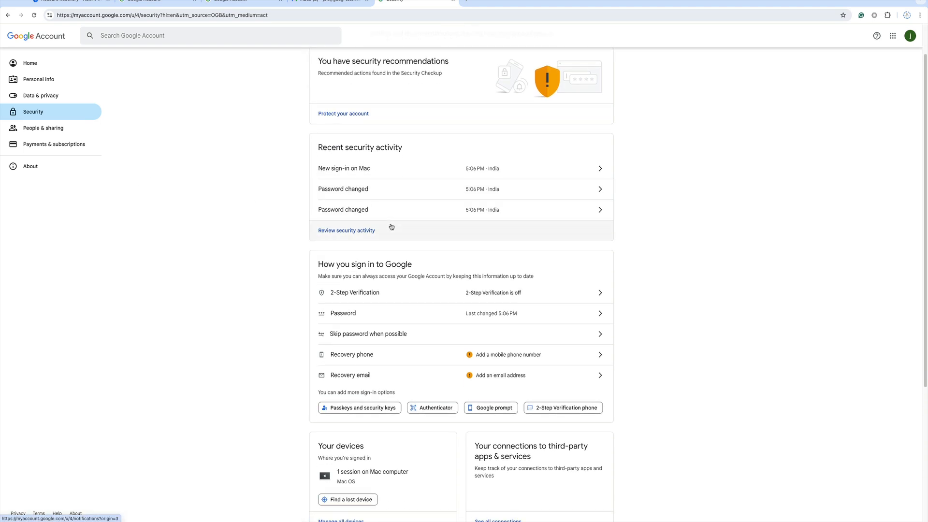
pyautogui.scroll(-4, 392, 227)
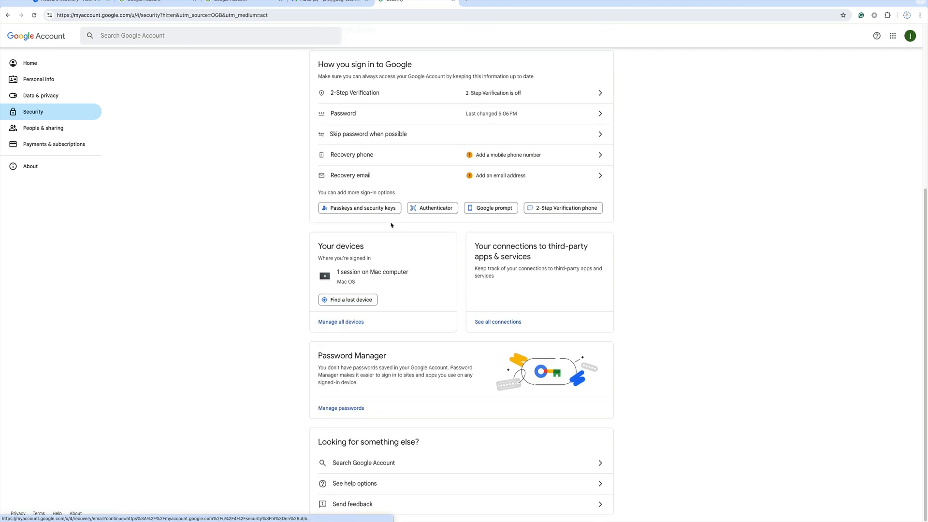
pyautogui.scroll(3, 391, 226)
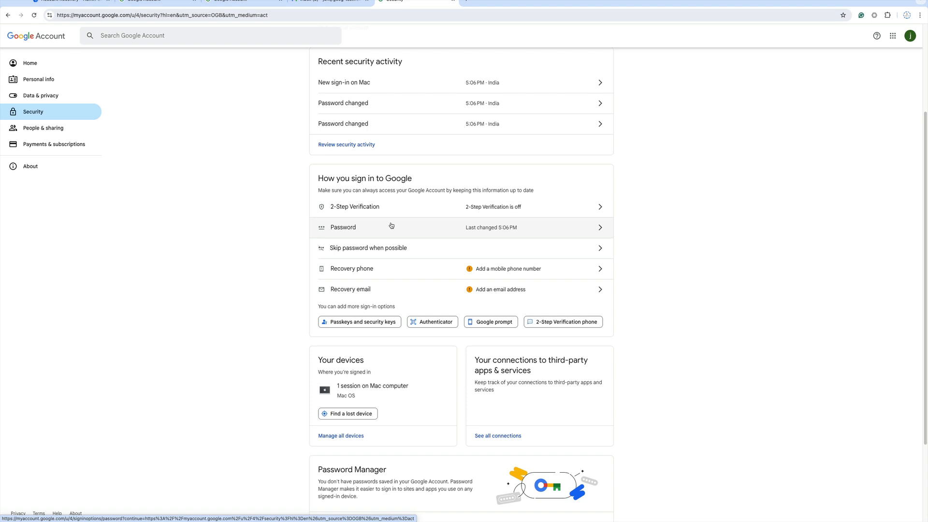
pyautogui.click(349, 292)
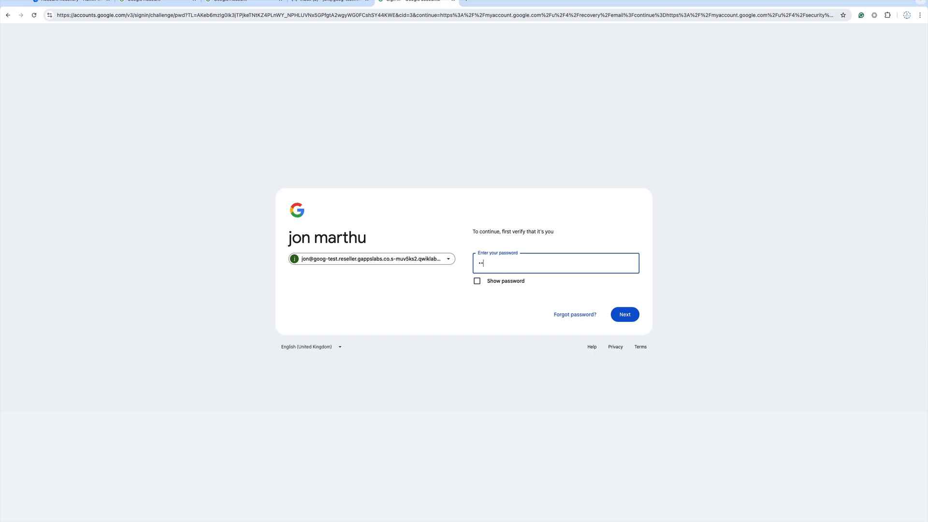
pyautogui.write('••••••••')
pyautogui.click(625, 315)
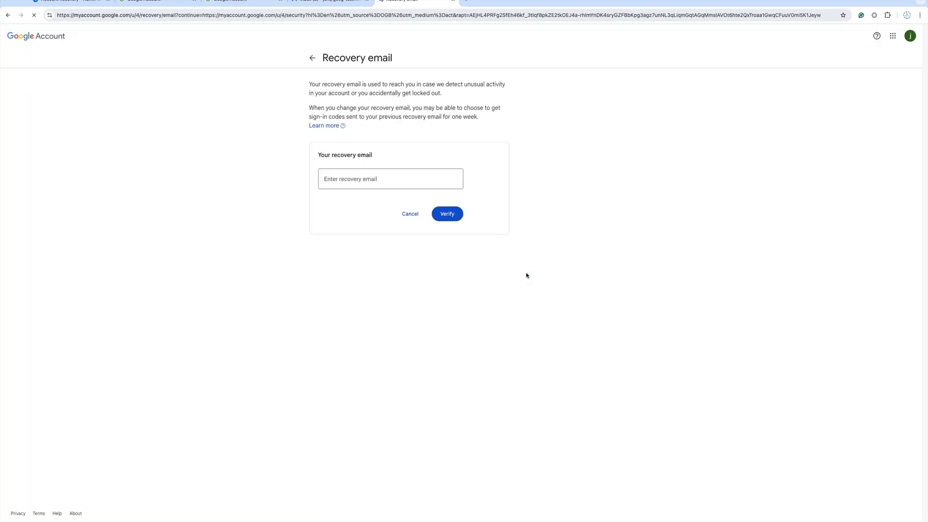
# Step: Set the new user's recovery email to the administrator's personal Gmail address and request its verification
pyautogui.click(382, 181)
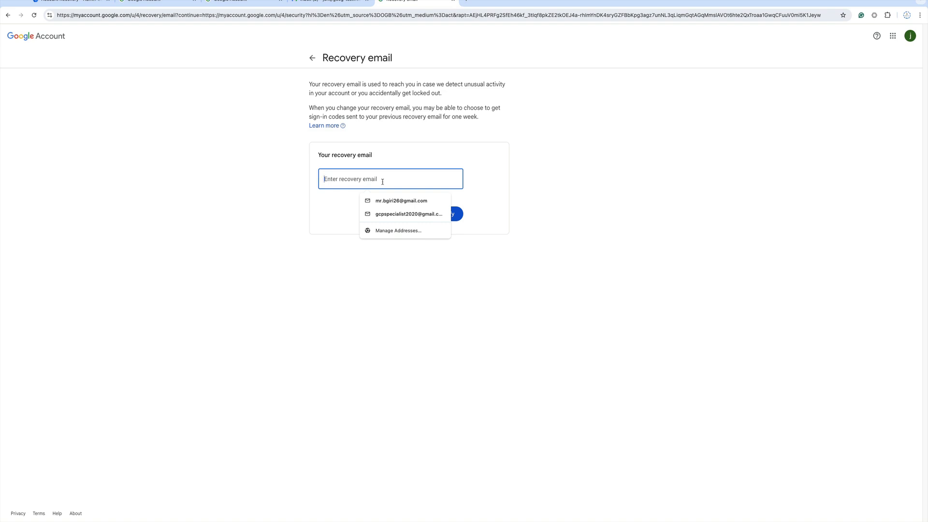
pyautogui.click(395, 215)
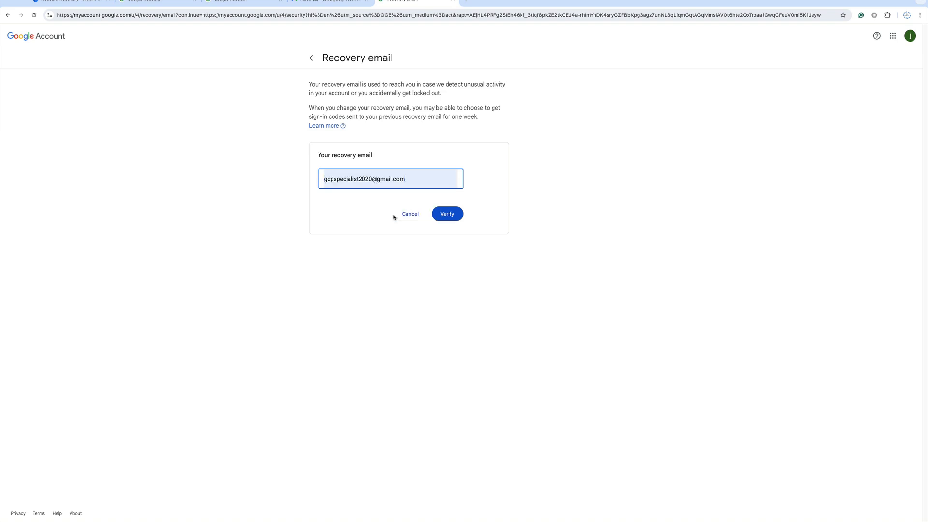
pyautogui.click(409, 184)
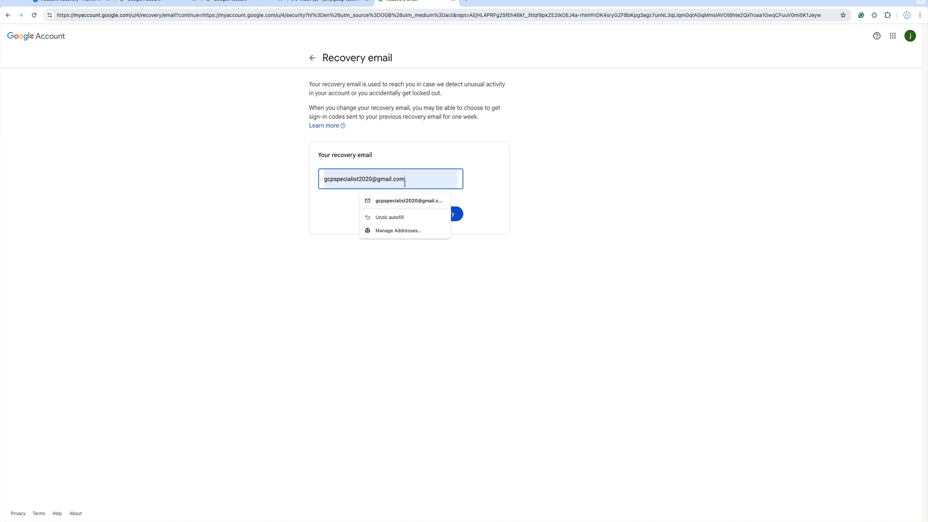
pyautogui.moveTo(406, 183); pyautogui.dragTo(319, 184)
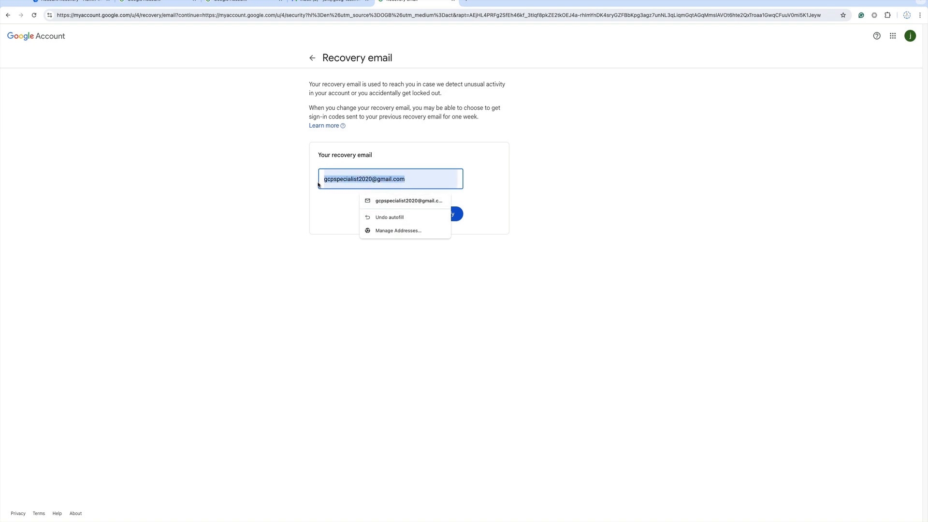
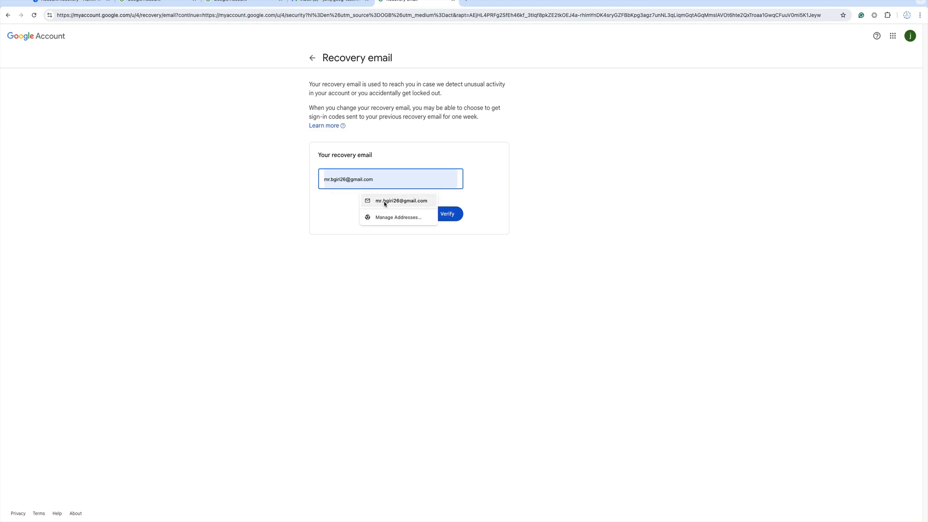
pyautogui.click(386, 201)
pyautogui.click(447, 215)
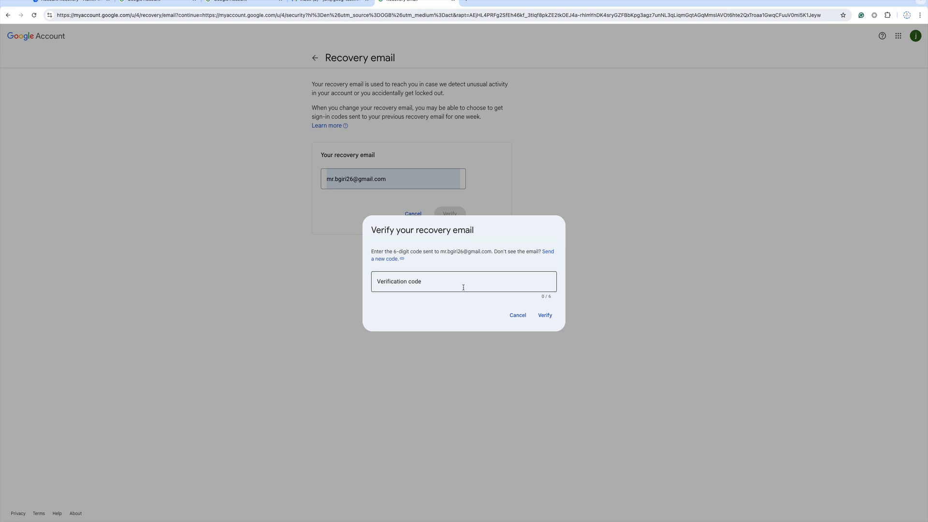
# Step: Verify the recovery email by entering the six-digit verification code sent to it
pyautogui.click(462, 285)
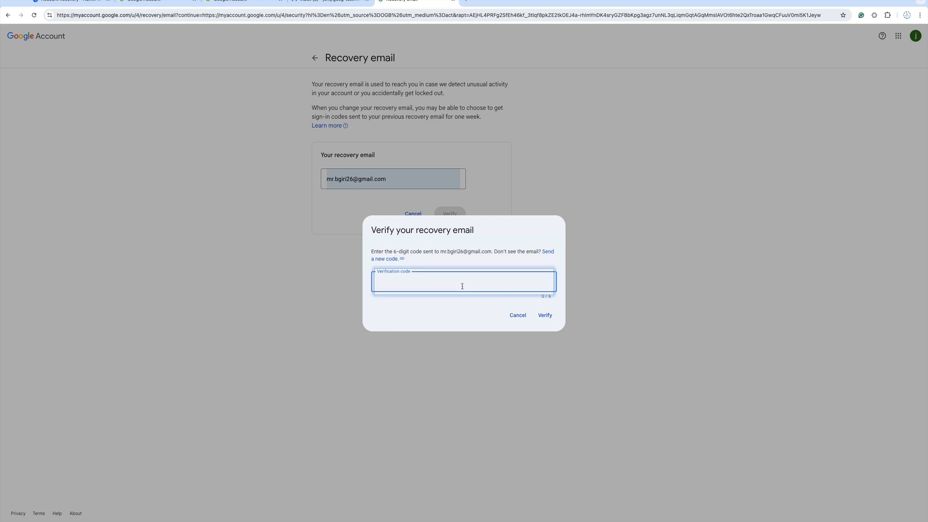
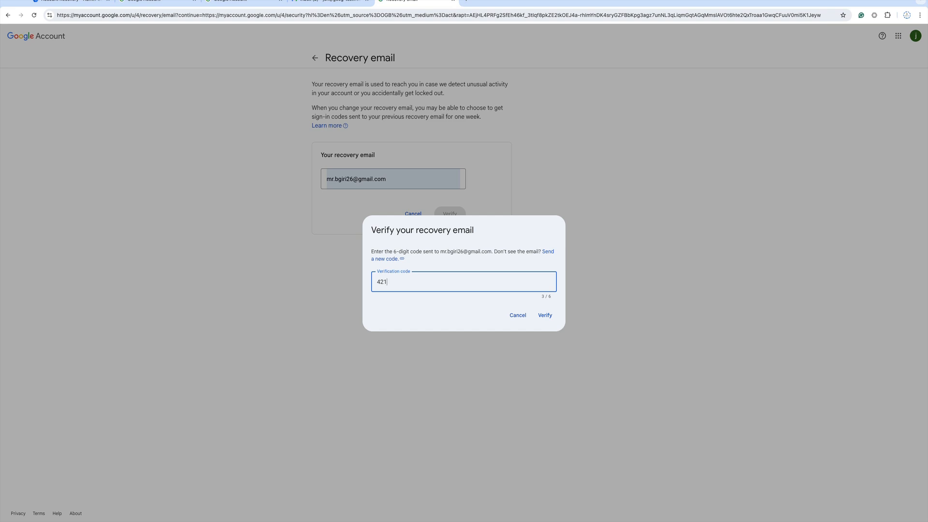
pyautogui.click(543, 319)
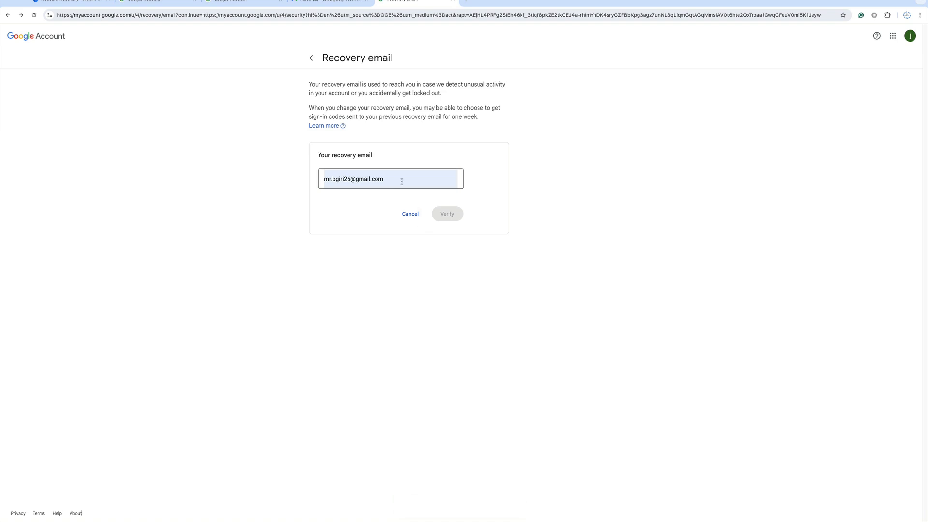
# Step: Review the sign-in options on the user's account security page and return to the Admin console's Account Recovery settings
pyautogui.click(313, 60)
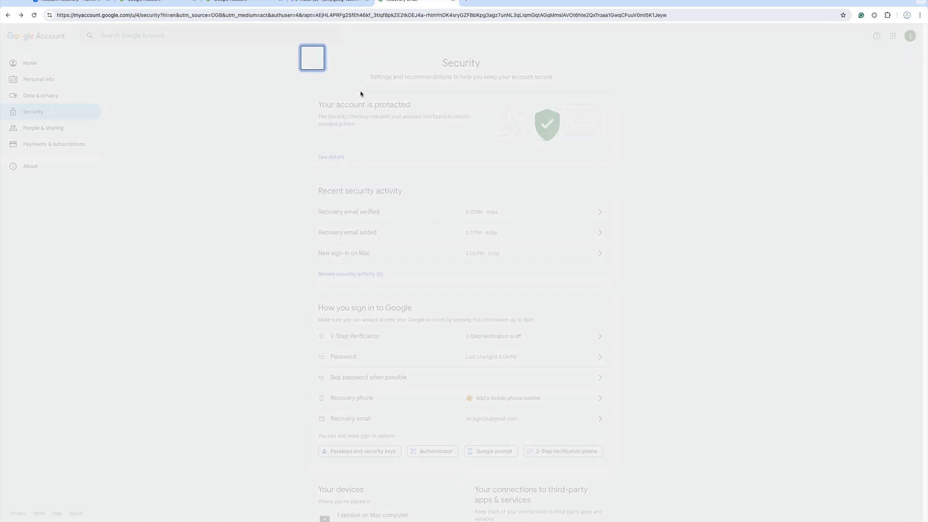
pyautogui.scroll(-1, 434, 309)
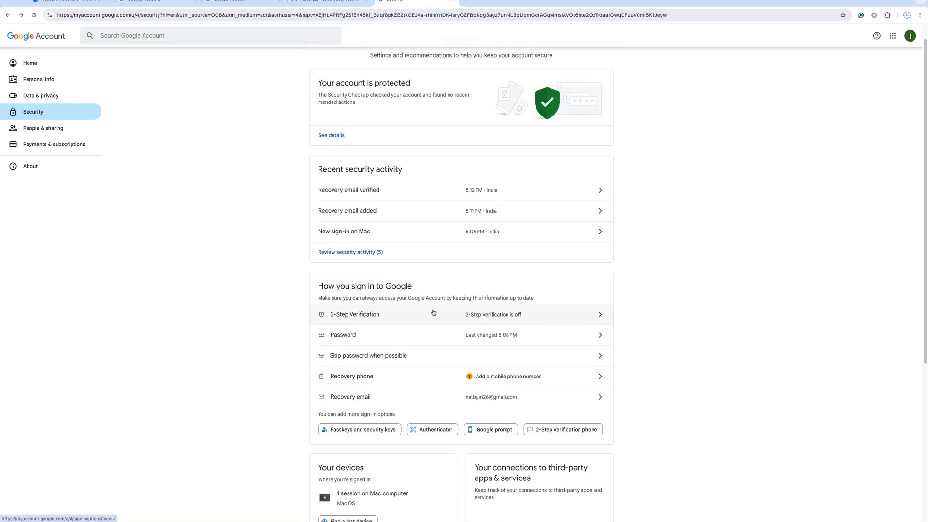
pyautogui.scroll(-2, 433, 313)
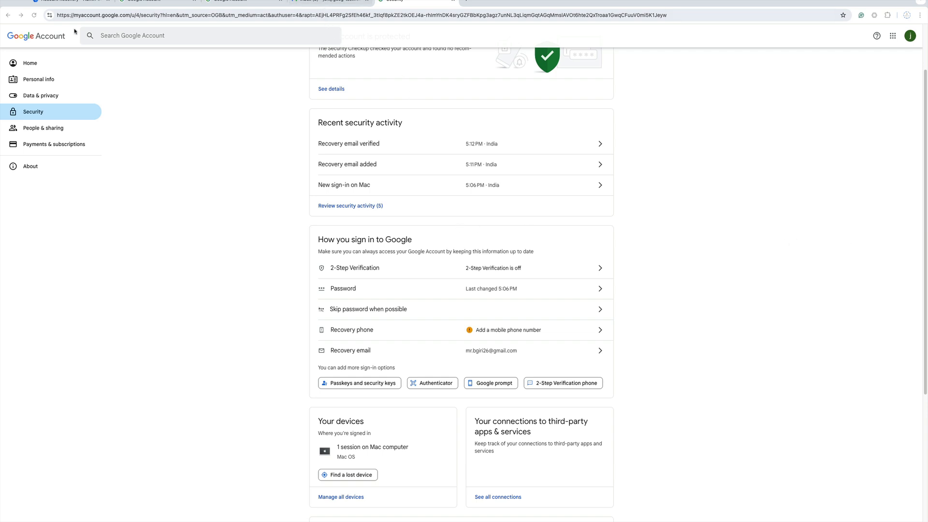
pyautogui.click(66, 3)
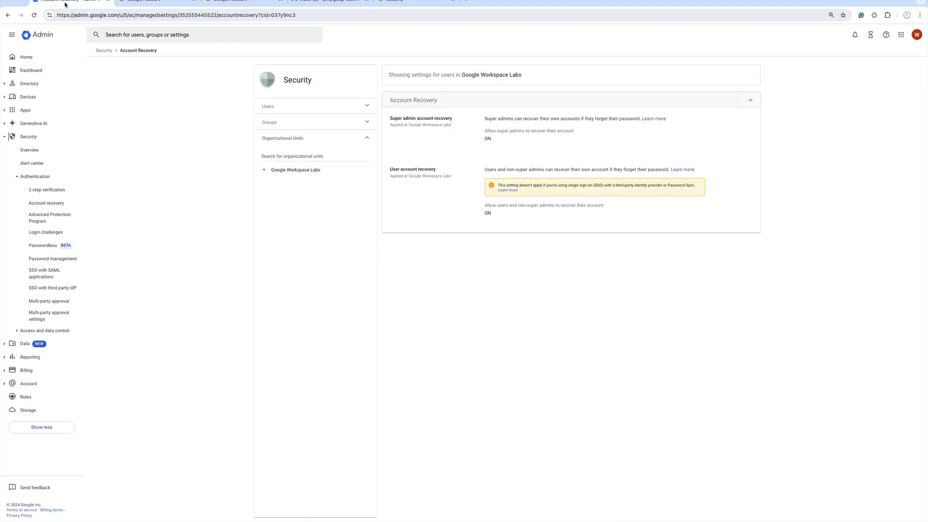
# Step: Select On for 2-Step Verification enforcement in Google Workspace Labs and check the new user enrollment period choices
pyautogui.click(41, 194)
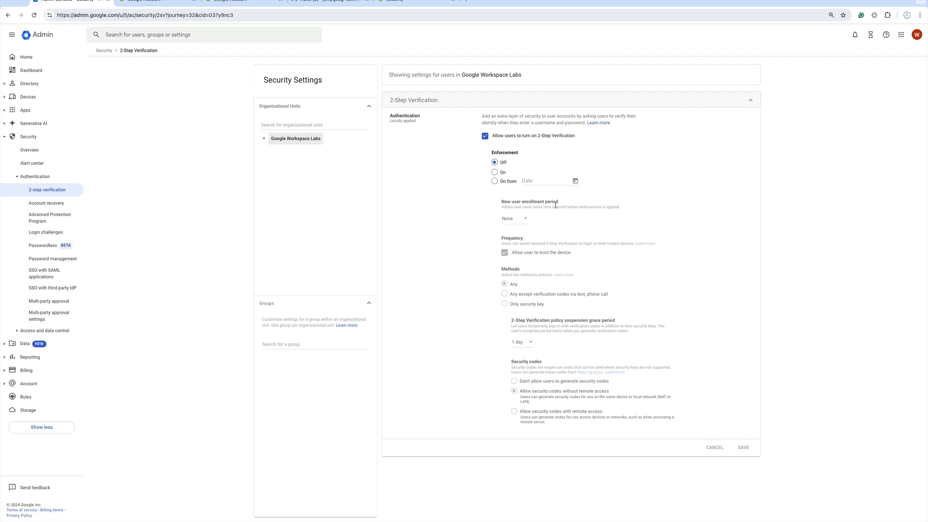
pyautogui.click(495, 173)
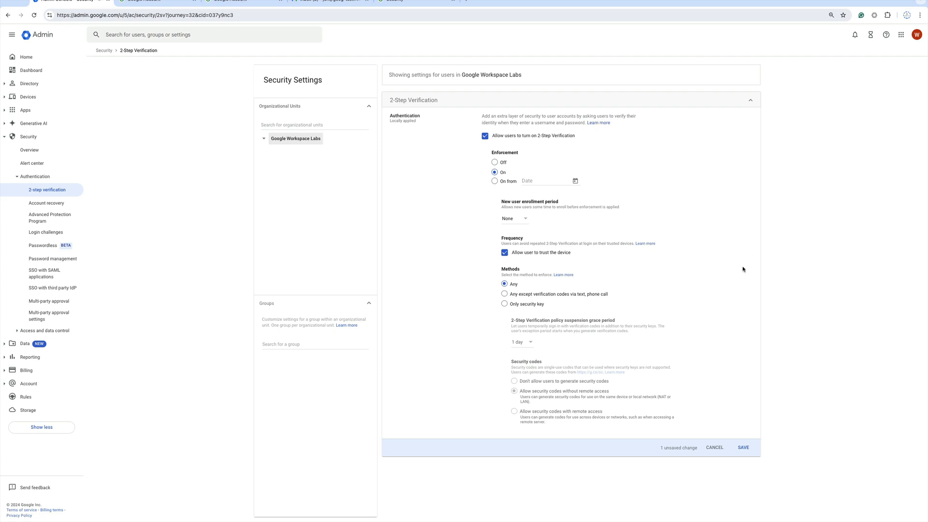
pyautogui.click(524, 224)
pyautogui.click(658, 211)
# Step: Switch to the Workspace administrator's Google Account in the other browser window and show its Security page full screen
pyautogui.moveTo(449, 92); pyautogui.dragTo(366, 98)
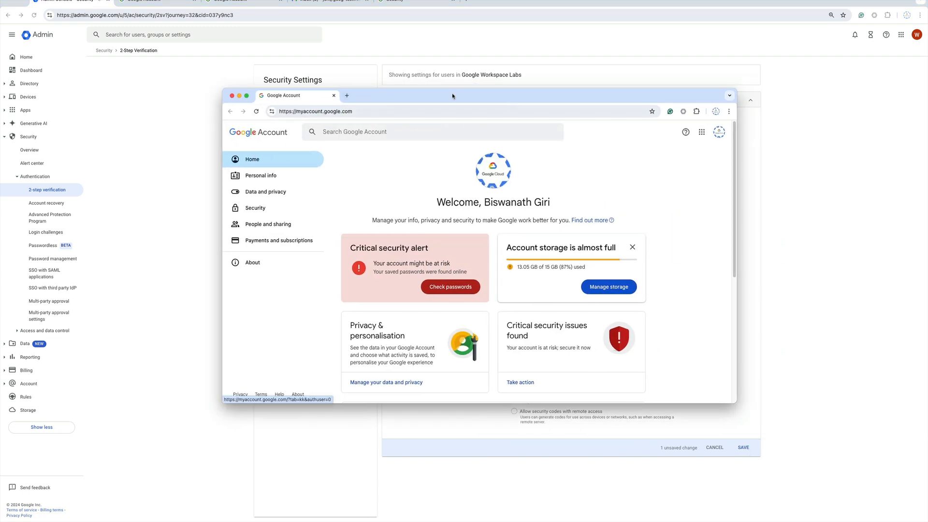
pyautogui.click(719, 132)
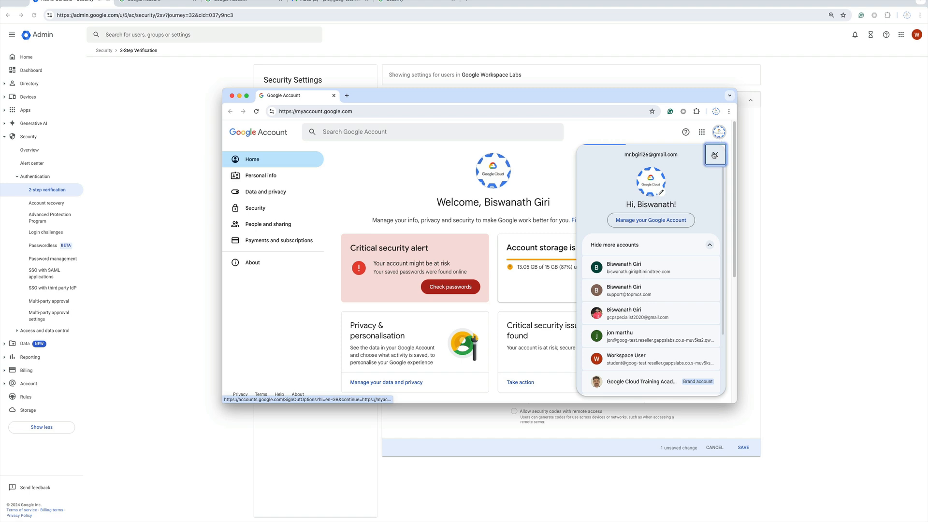
pyautogui.click(660, 363)
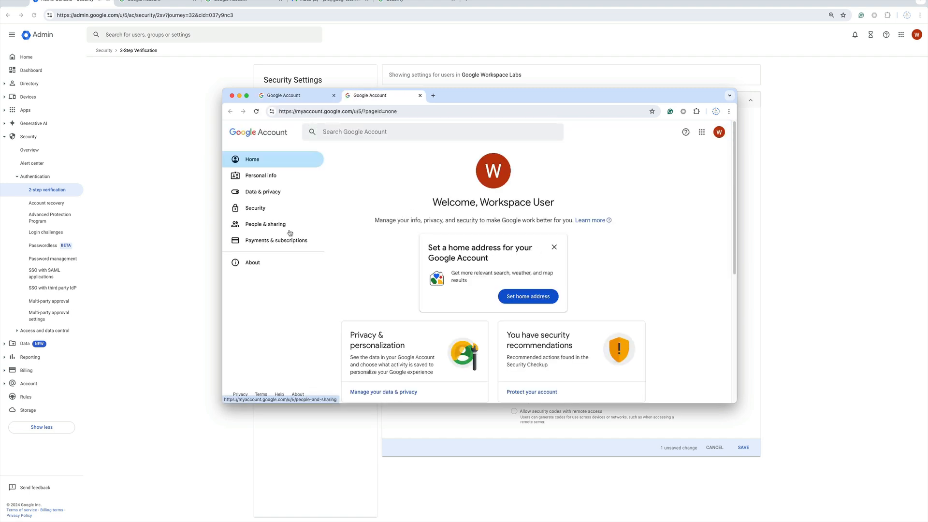
pyautogui.click(261, 212)
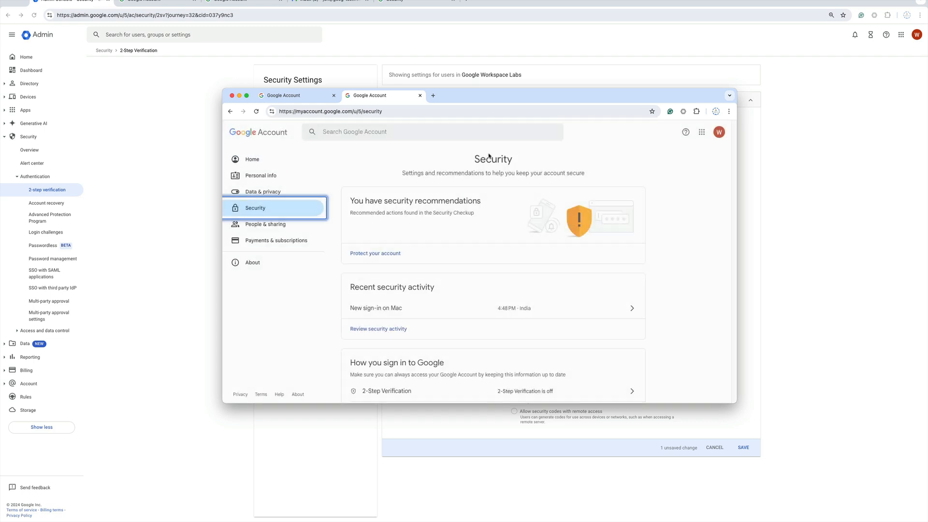
pyautogui.click(247, 95)
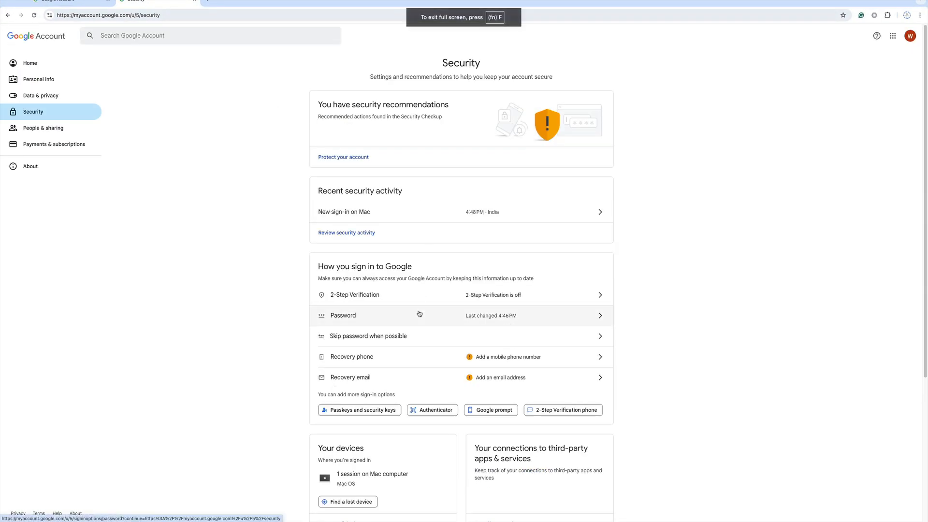
# Step: Start turning on 2-Step Verification for the account and request a code to the administrator's phone number with country code +91
pyautogui.click(493, 299)
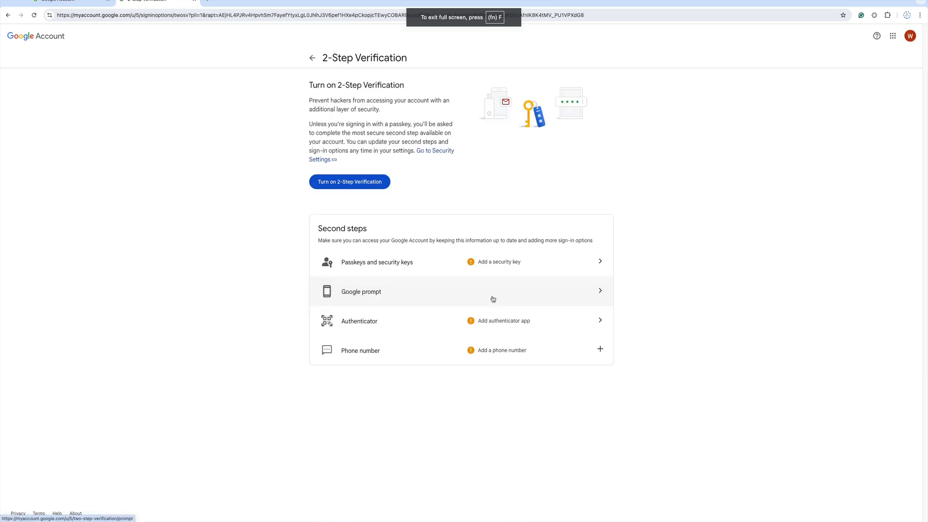
pyautogui.click(350, 187)
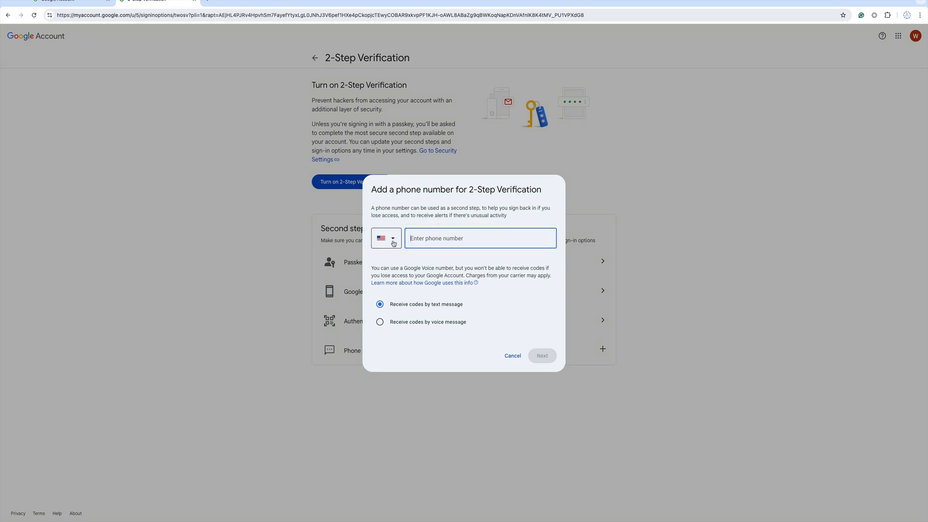
pyautogui.click(394, 243)
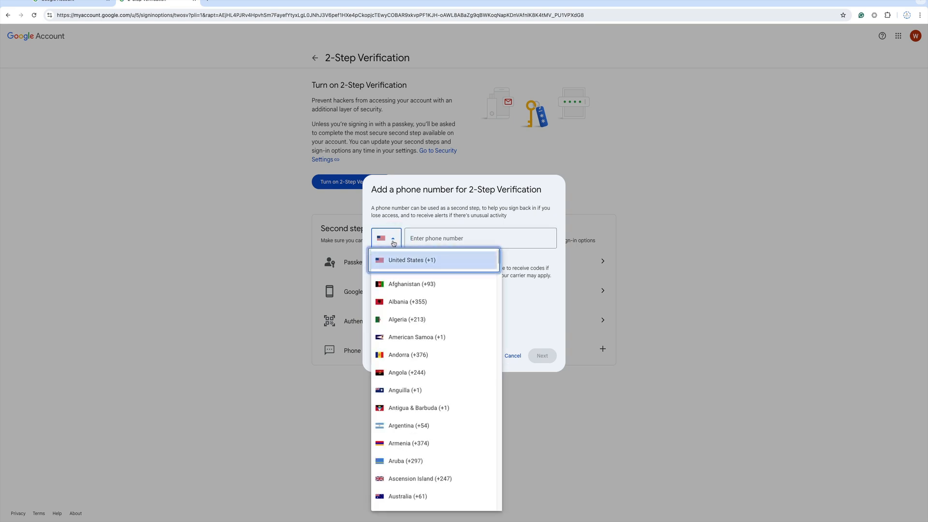
pyautogui.scroll(-10, 435, 406)
pyautogui.scroll(-12, 435, 405)
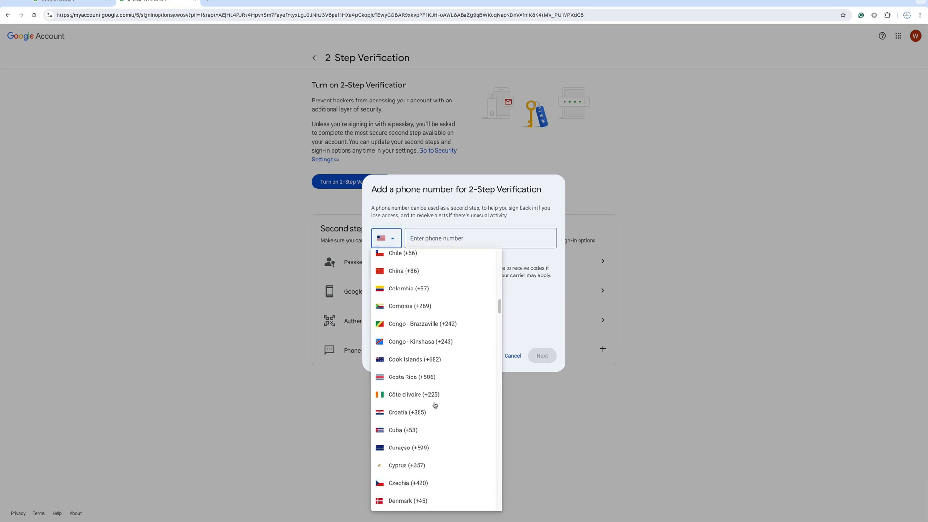
pyautogui.scroll(-10, 435, 405)
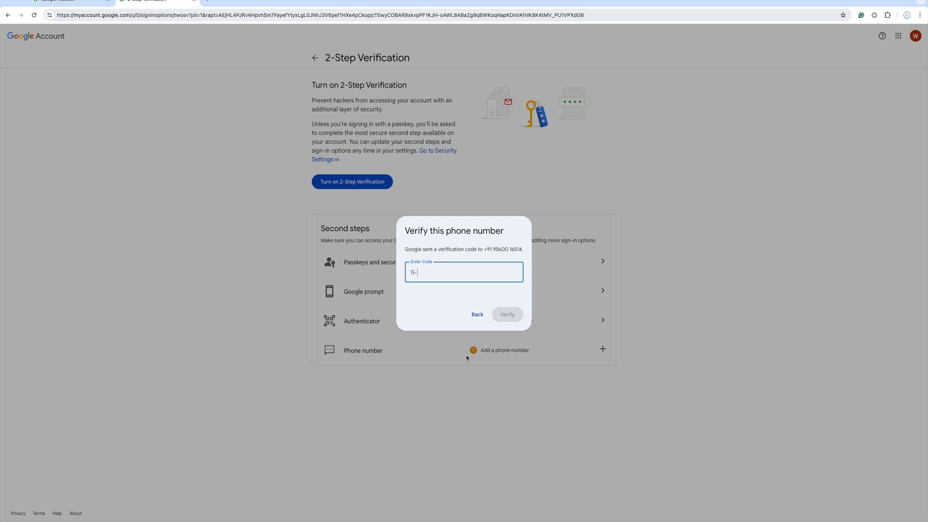
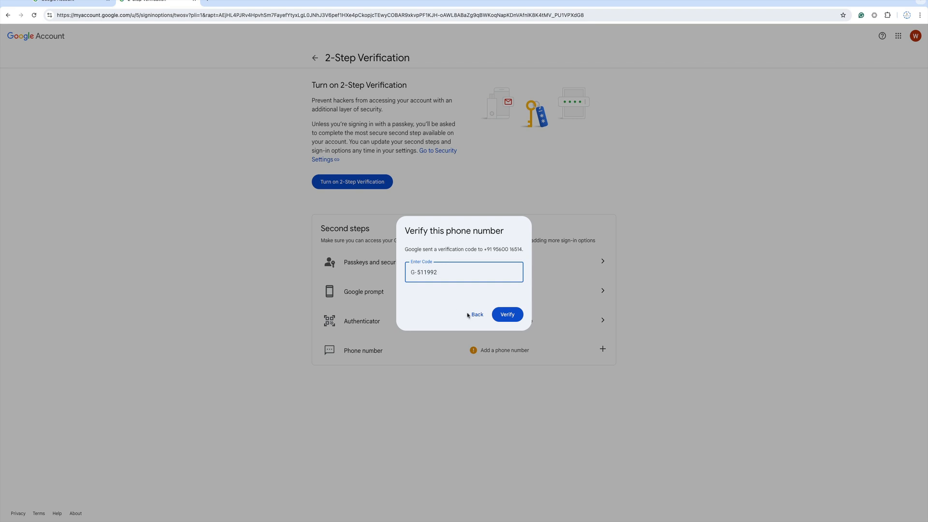
# Step: Verify the phone number with the verification code sent to it and finish turning on 2-Step Verification
pyautogui.click(507, 314)
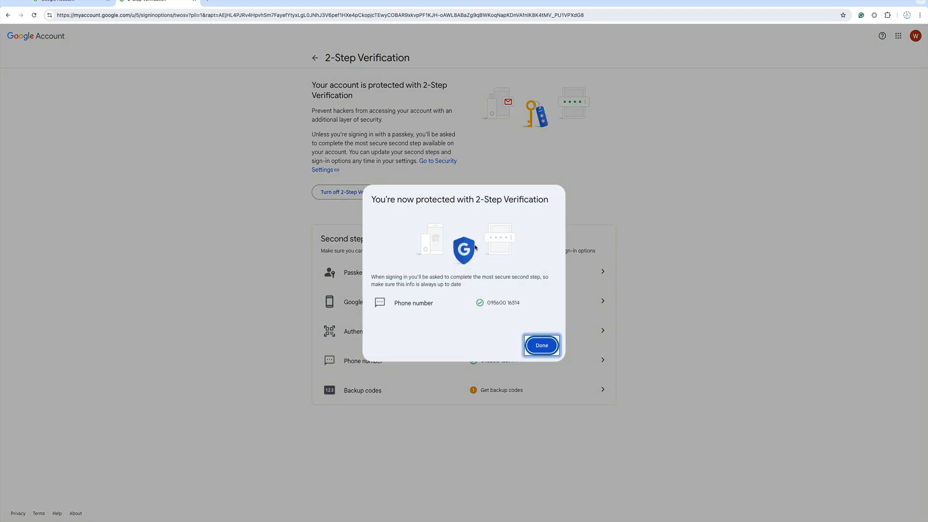
pyautogui.click(542, 349)
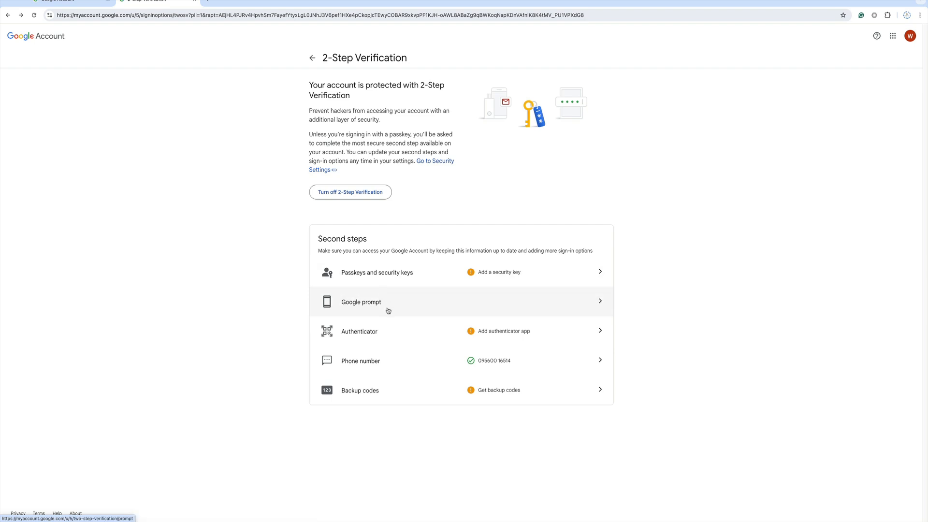
pyautogui.moveTo(293, 276)
pyautogui.mouseDown()
pyautogui.moveTo(314, 283)
pyautogui.moveTo(349, 235)
pyautogui.mouseUp()
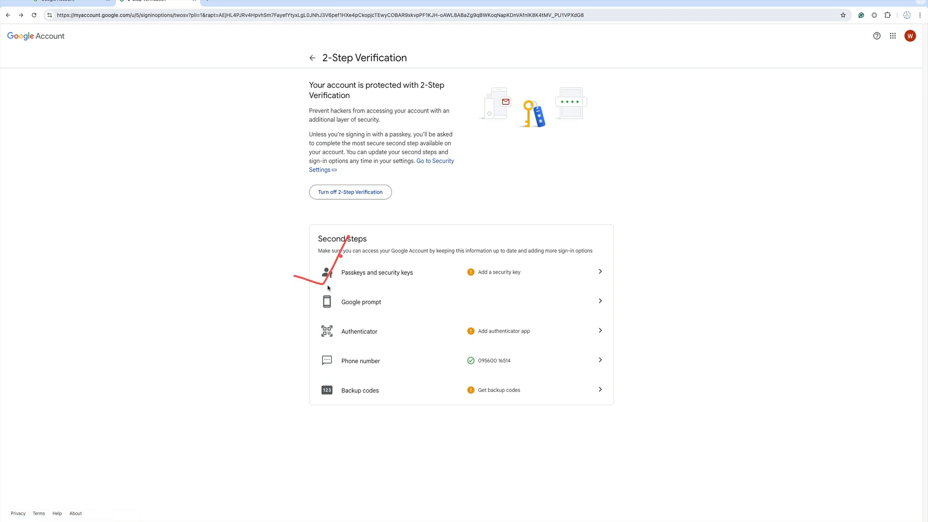
pyautogui.moveTo(295, 313); pyautogui.dragTo(342, 269)
pyautogui.moveTo(304, 344); pyautogui.dragTo(329, 316)
pyautogui.moveTo(304, 365)
pyautogui.mouseDown()
pyautogui.moveTo(315, 372)
pyautogui.moveTo(334, 354)
pyautogui.mouseUp()
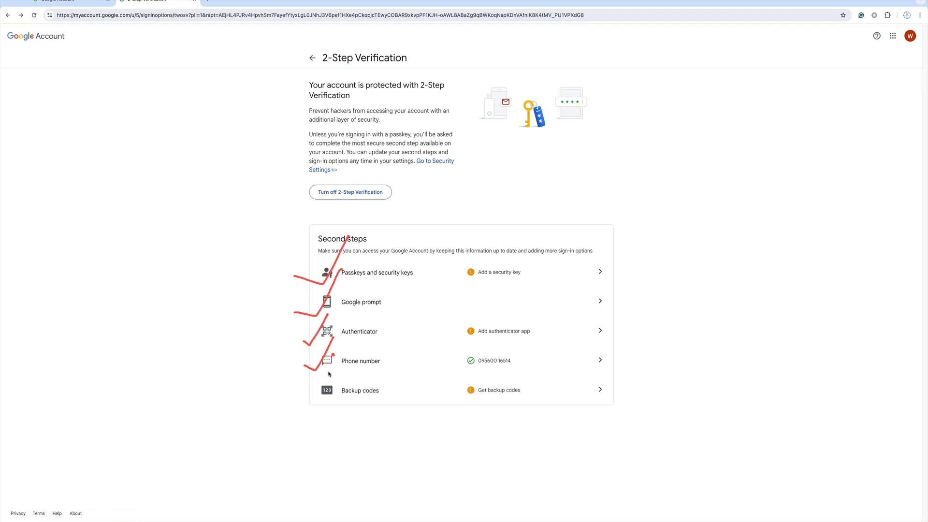
pyautogui.moveTo(303, 392); pyautogui.dragTo(335, 351)
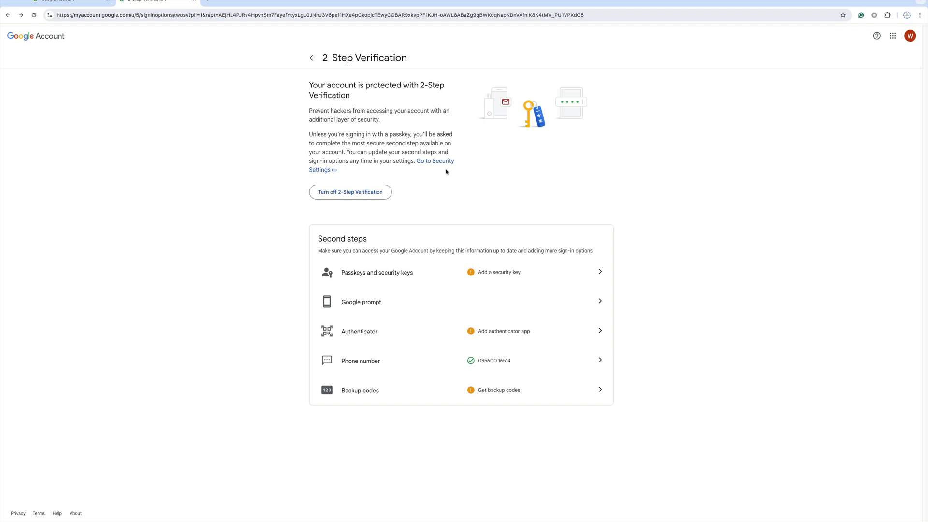
# Step: Return to the Admin console and look through the Google Workspace services and Marketplace apps sections
pyautogui.click(63, 1)
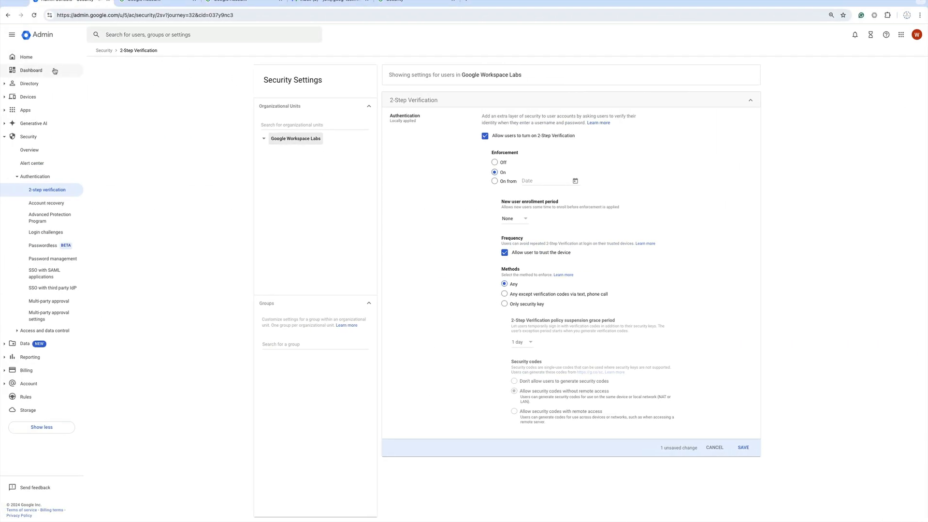
pyautogui.click(3, 112)
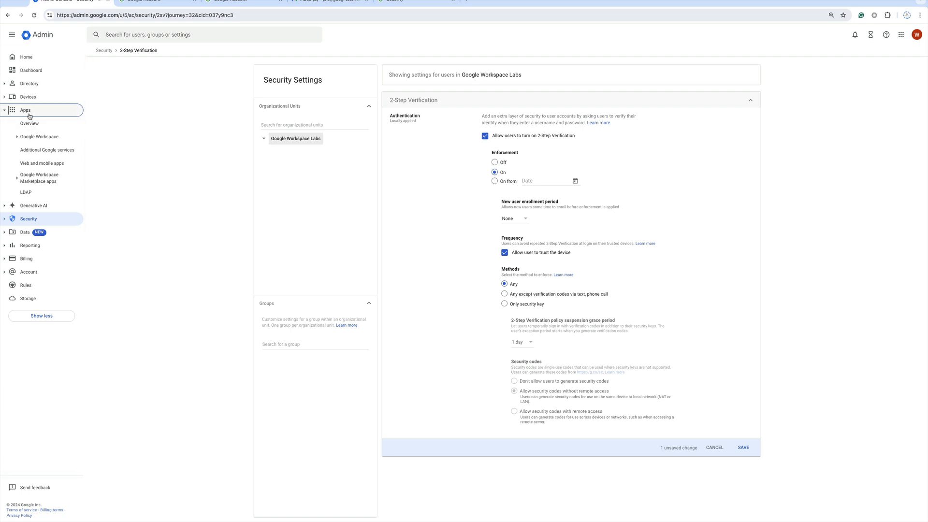
pyautogui.click(38, 140)
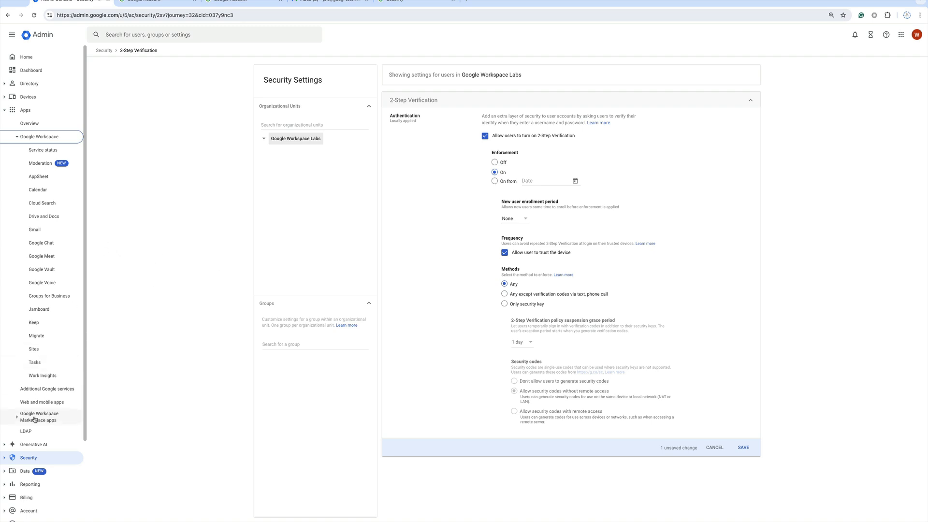
pyautogui.click(17, 419)
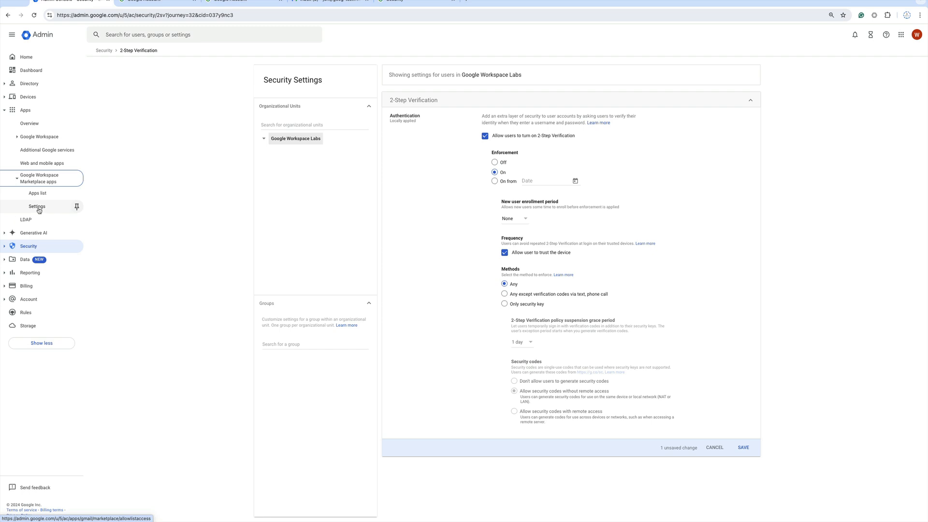
# Step: Discard the unsaved 2-Step Verification change and restrict Marketplace access to allowlisted apps, with the exception for internal apps, saving the setting
pyautogui.click(39, 209)
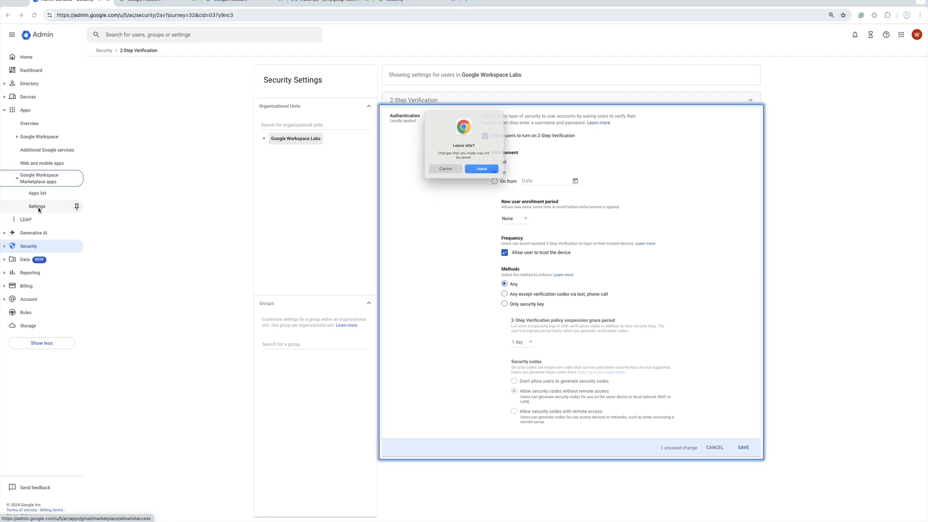
pyautogui.click(485, 174)
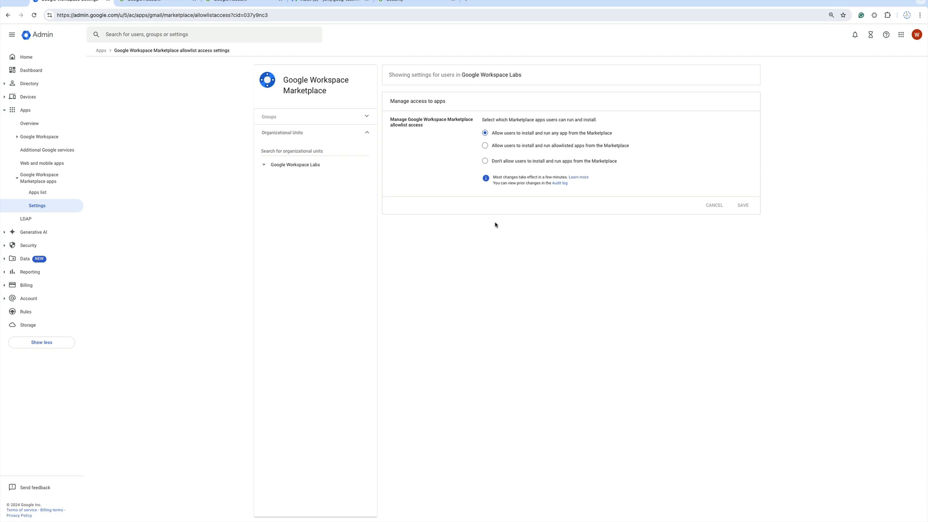
pyautogui.click(535, 150)
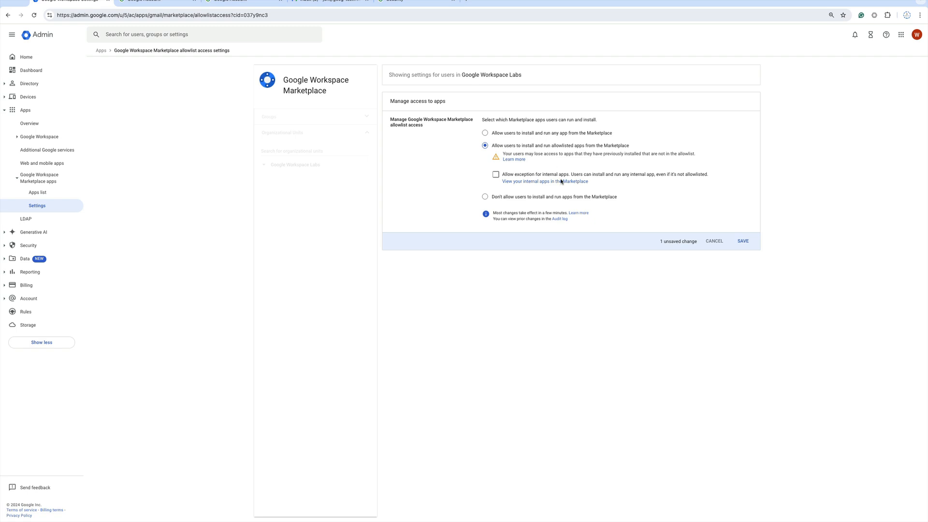
pyautogui.click(743, 243)
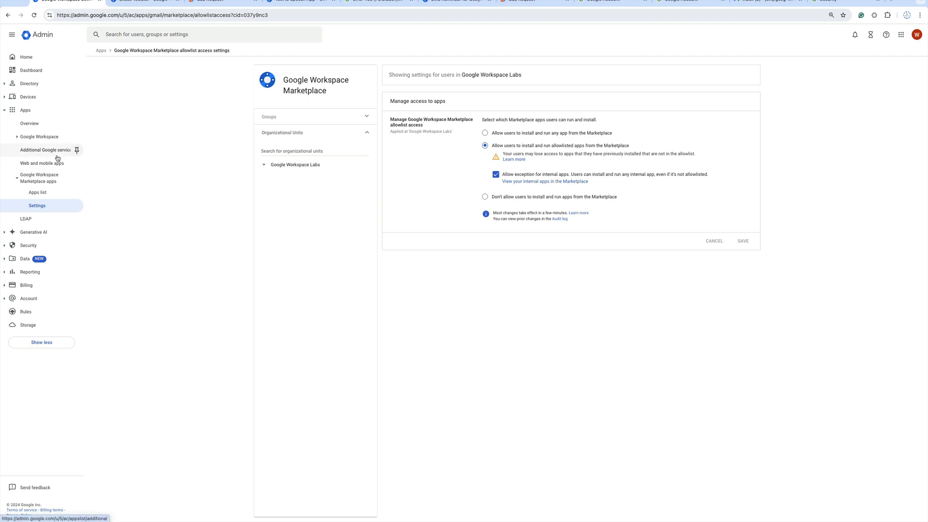
# Step: Look over the Google Workspace, Security and Account sections and return to the Admin console home page
pyautogui.click(19, 141)
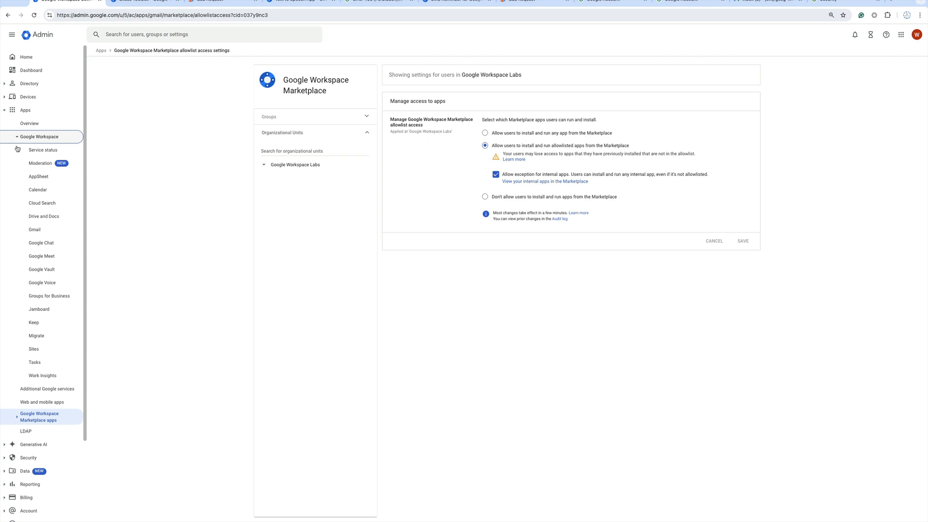
pyautogui.click(23, 457)
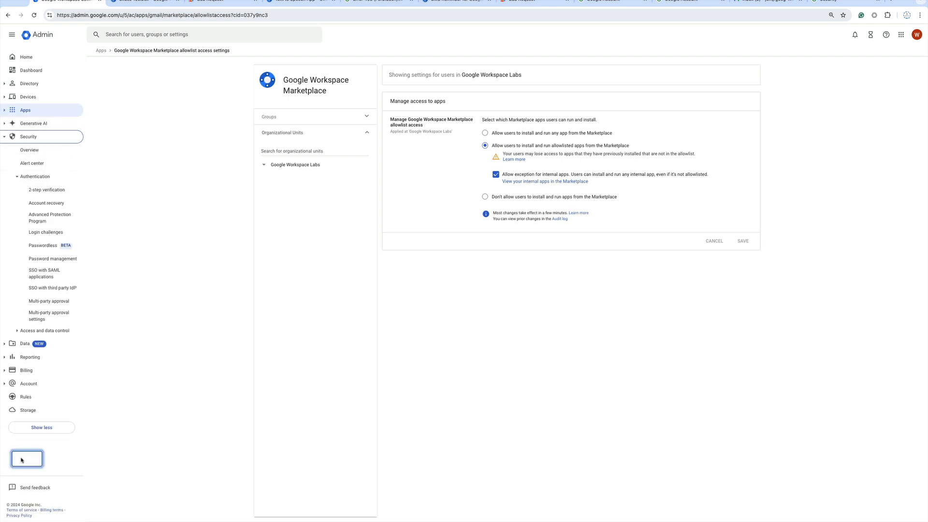
pyautogui.click(6, 386)
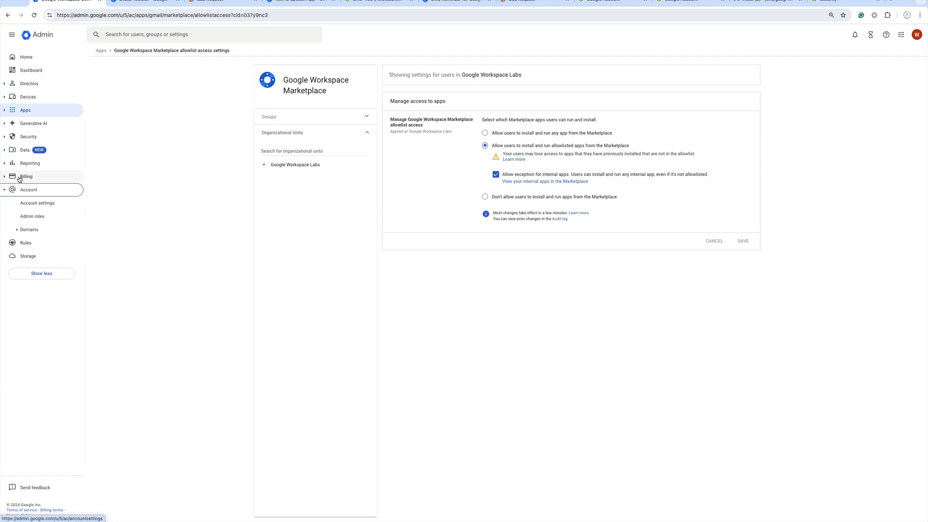
pyautogui.click(6, 138)
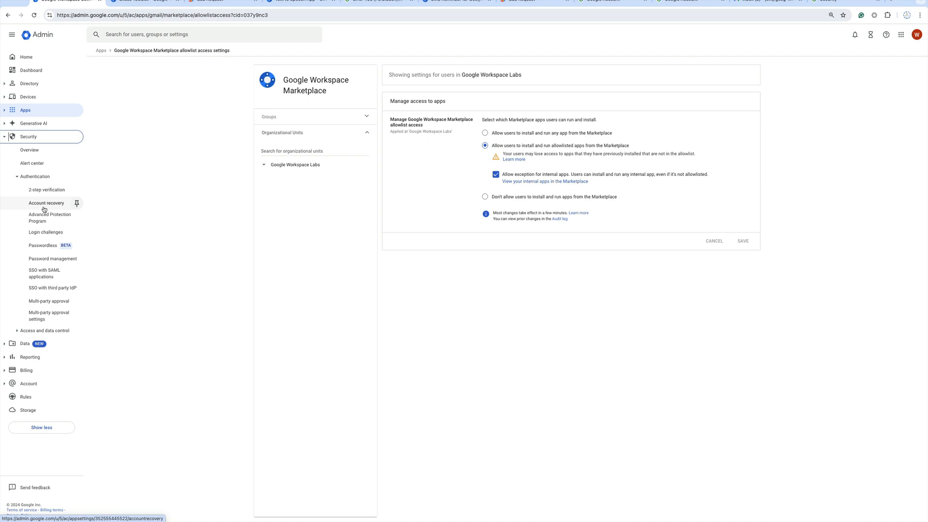
pyautogui.click(25, 58)
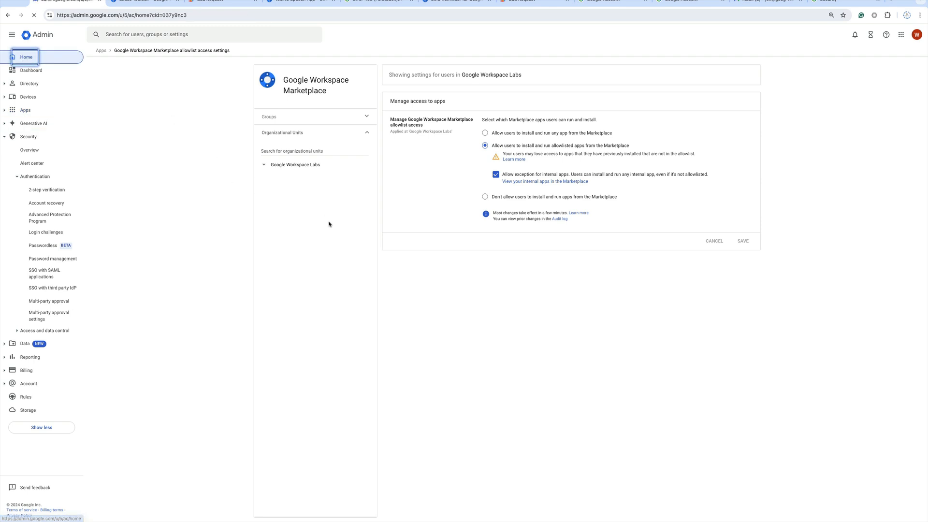